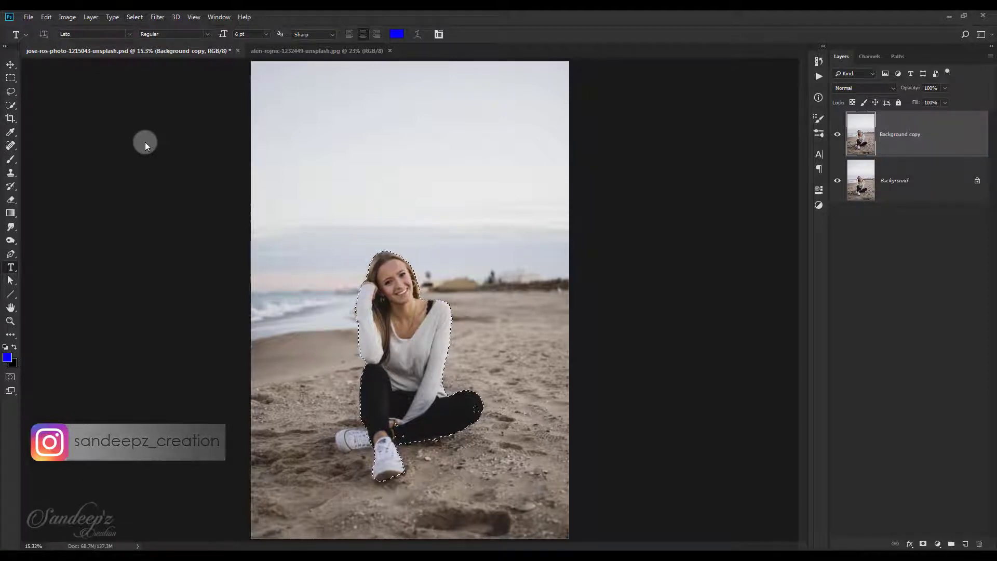
- Duplicate Background copy as a layer masked to the selected woman, and delete the mask from the lower copy
click(922, 544)
drag(940, 149, 968, 545)
right_click(897, 177)
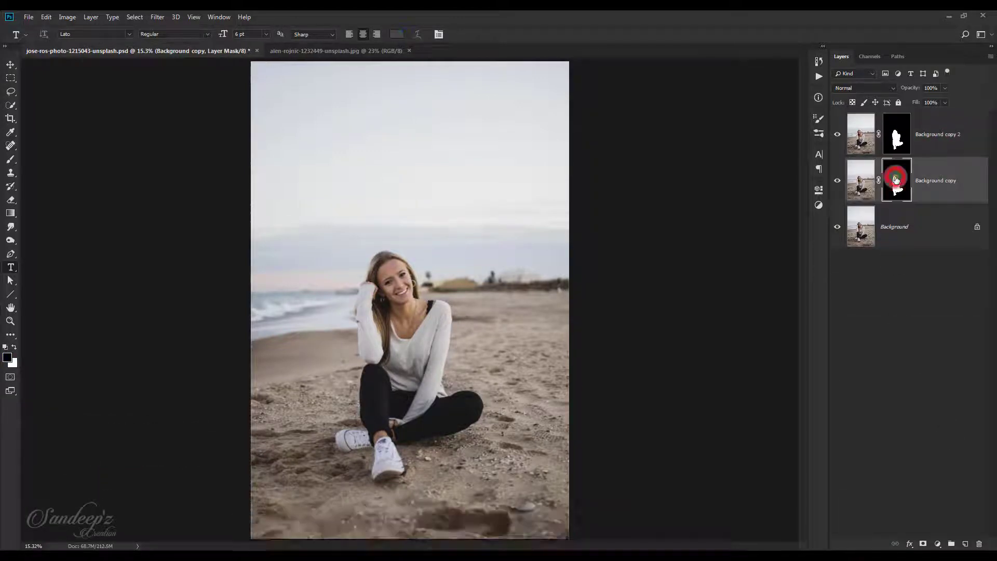
click(901, 198)
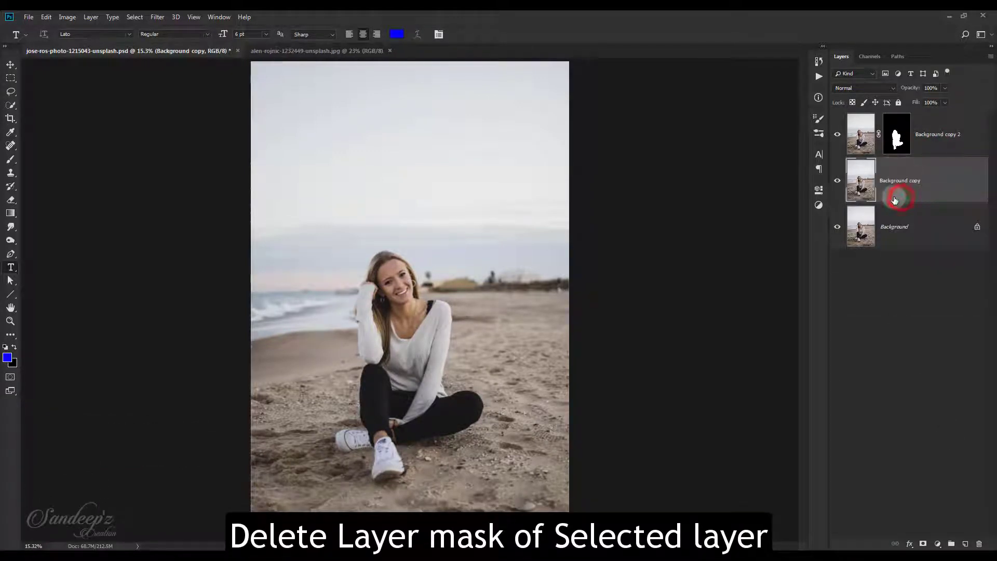
- Copy the sunset seascape photo into the portrait document, placing it behind the woman and above Background copy
click(351, 54)
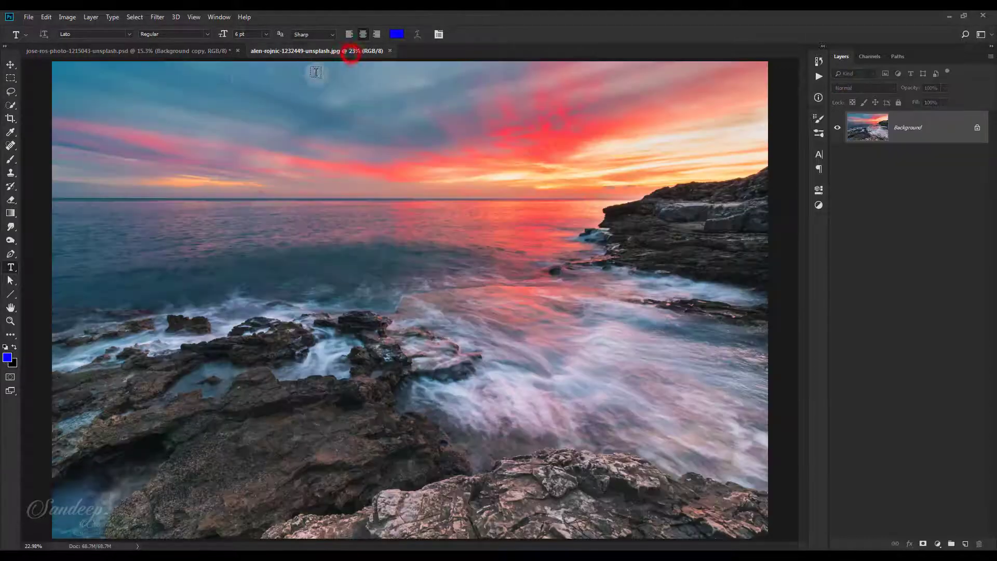
click(10, 64)
drag(183, 99, 386, 224)
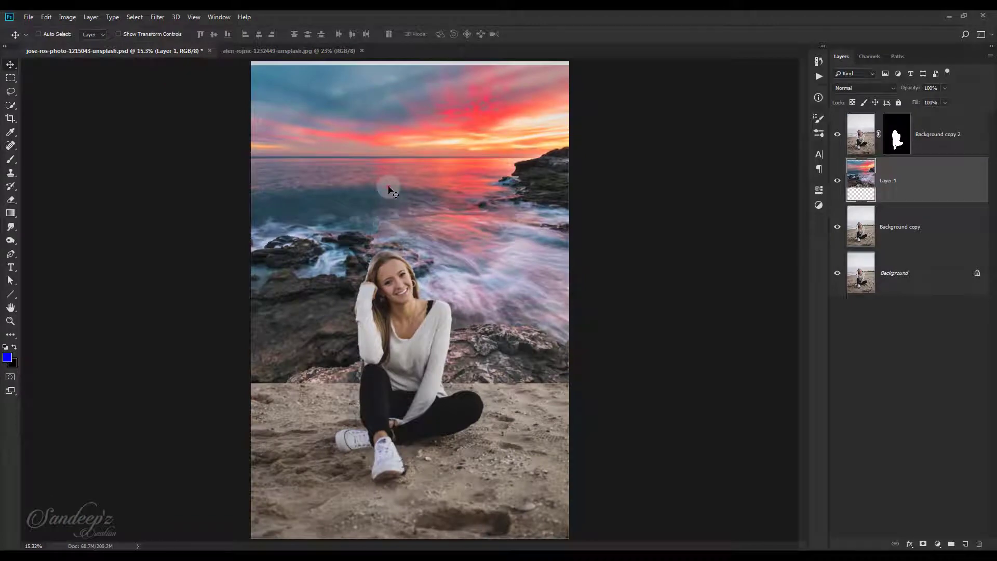
drag(388, 187, 382, 272)
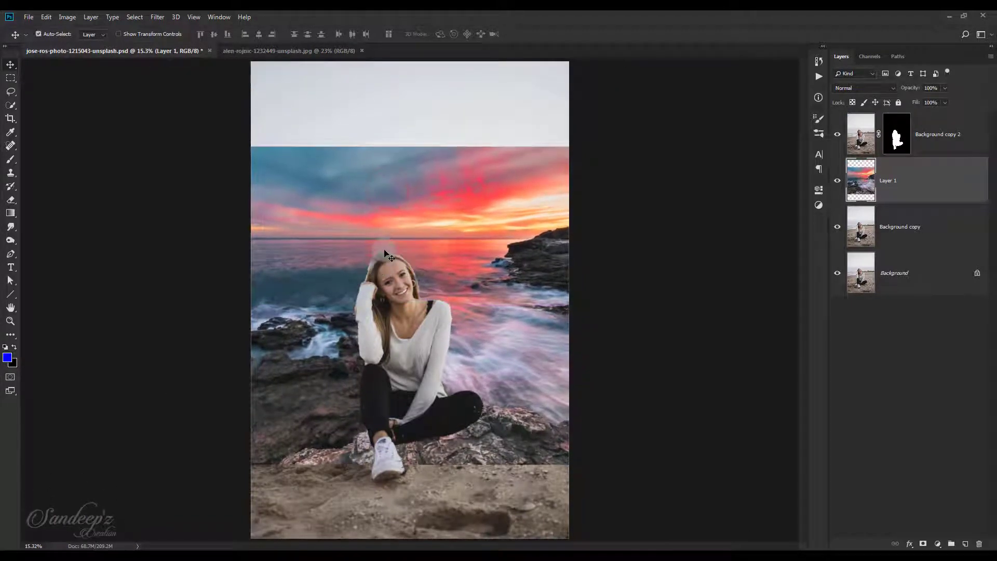
- Scale the sunset layer to about 202% and position it so it covers the whole canvas behind the woman
key(ctrl+t)
drag(617, 148, 769, 47)
drag(602, 186, 408, 274)
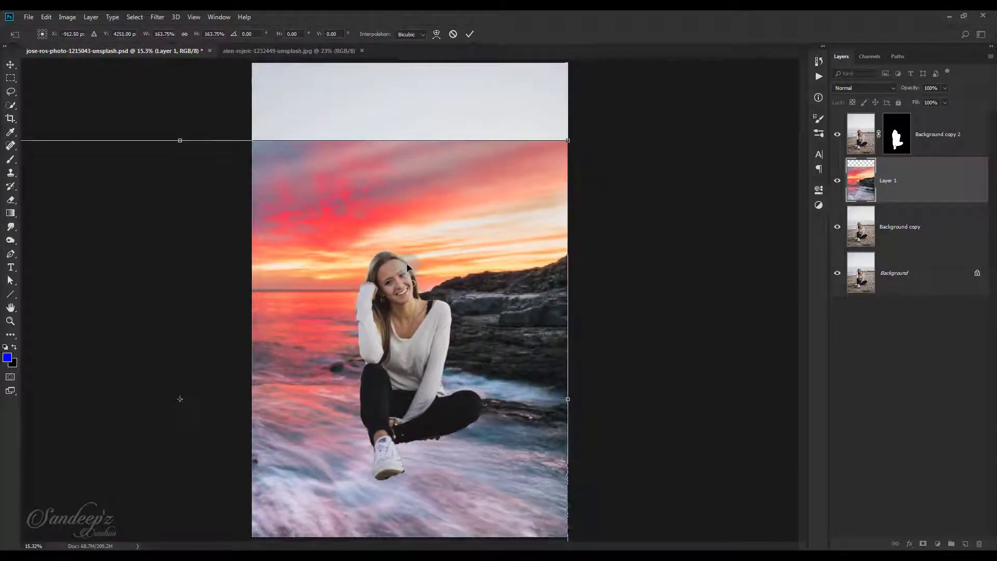
key(ctrl+minus)
key(ctrl+minus)
key(ctrl+minus)
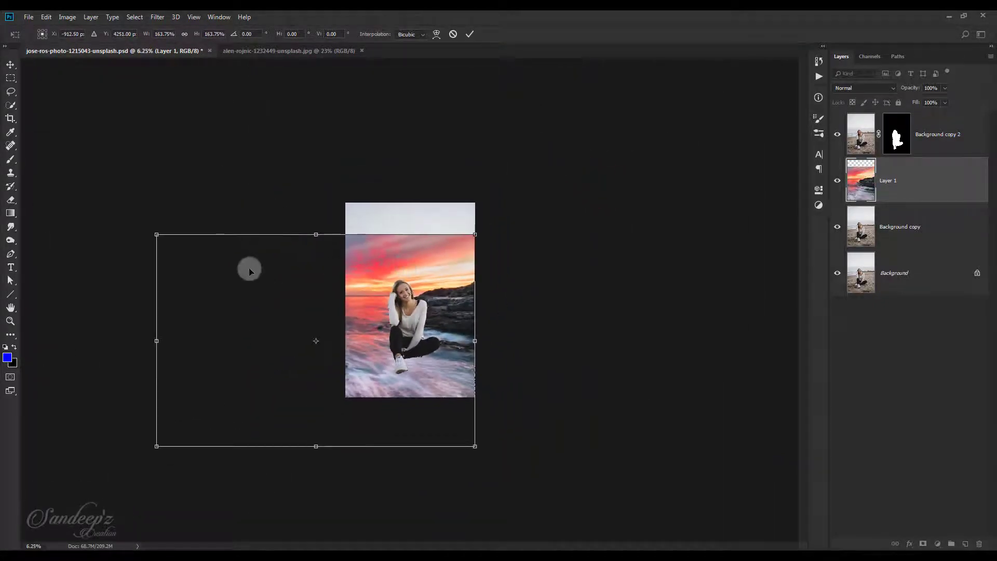
drag(156, 235, 80, 182)
drag(314, 244, 314, 267)
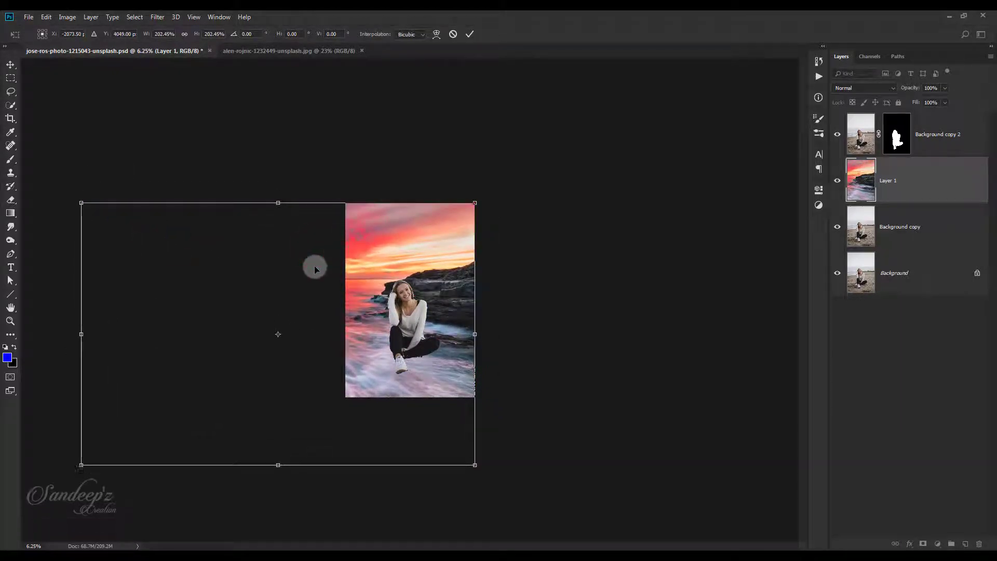
click(470, 35)
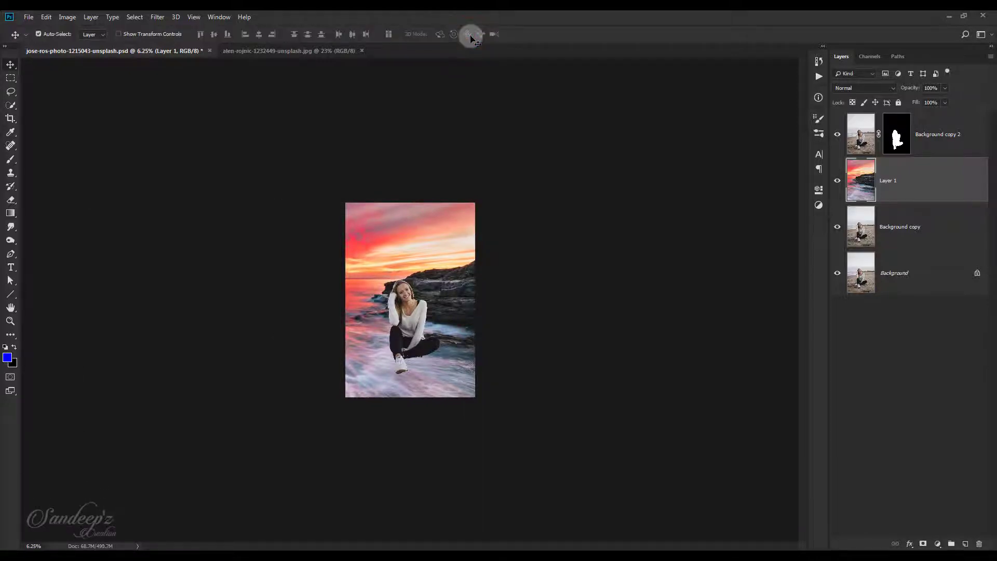
- Move Background copy above the sunset layer and add a white layer mask to it
key(ctrl+0)
drag(910, 238, 930, 172)
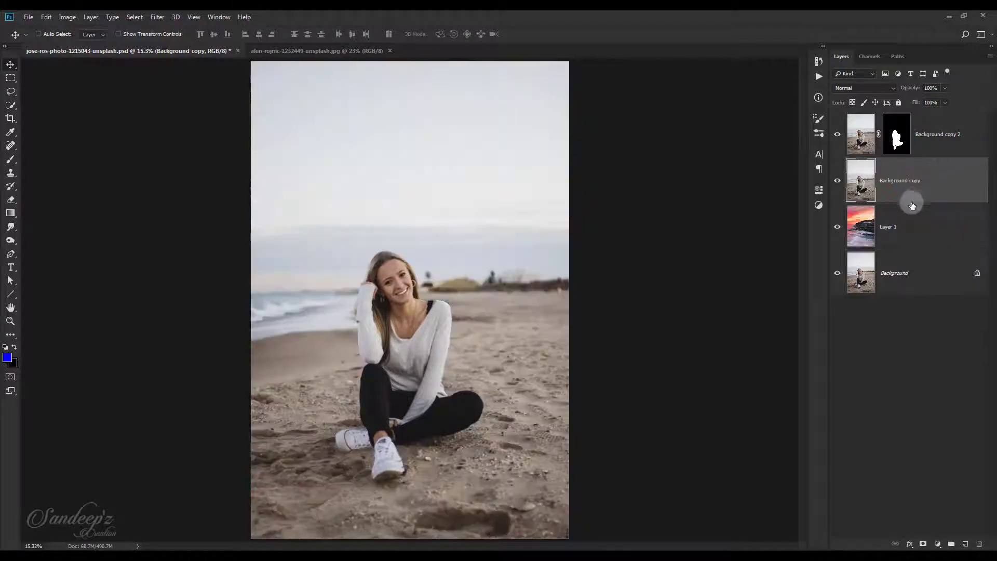
click(923, 544)
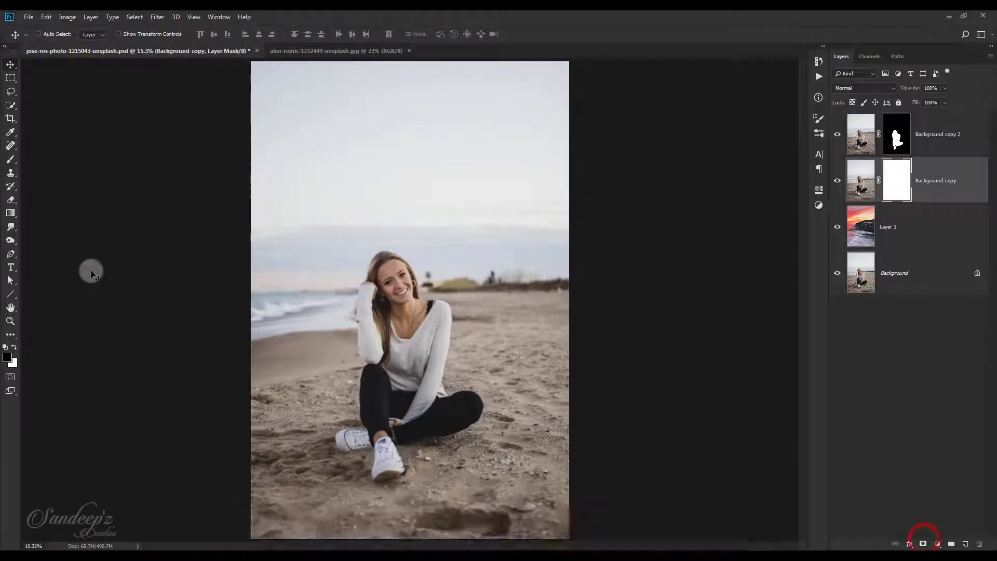
- Blend the sunset into the beach sky with a vertical black-to-white linear gradient on Background copy's mask
click(10, 213)
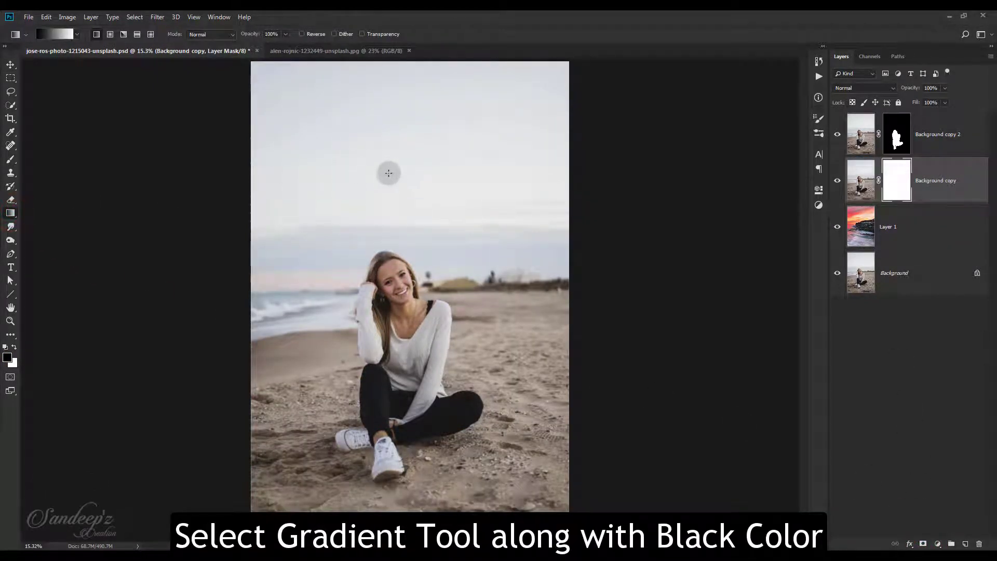
drag(396, 143, 394, 282)
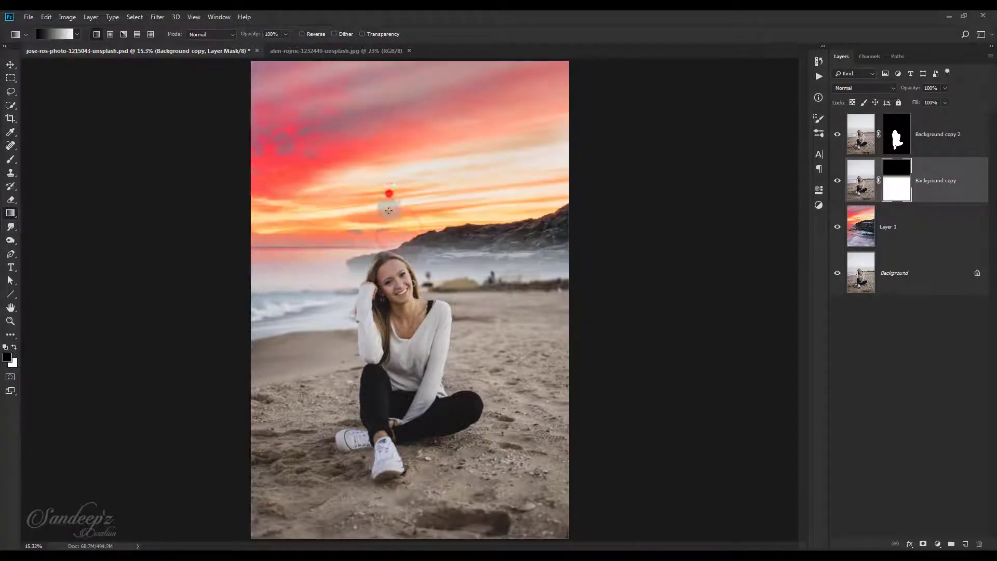
drag(389, 211, 389, 249)
drag(390, 204, 383, 283)
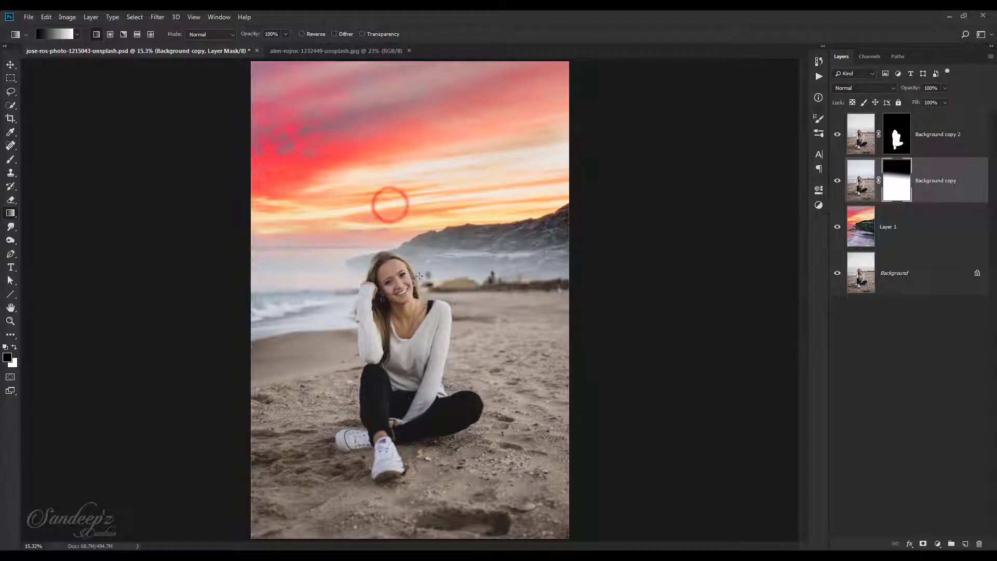
- Enlarge the sunset layer to about 155% and reposition it so only its sky shows above the beach horizon
click(891, 231)
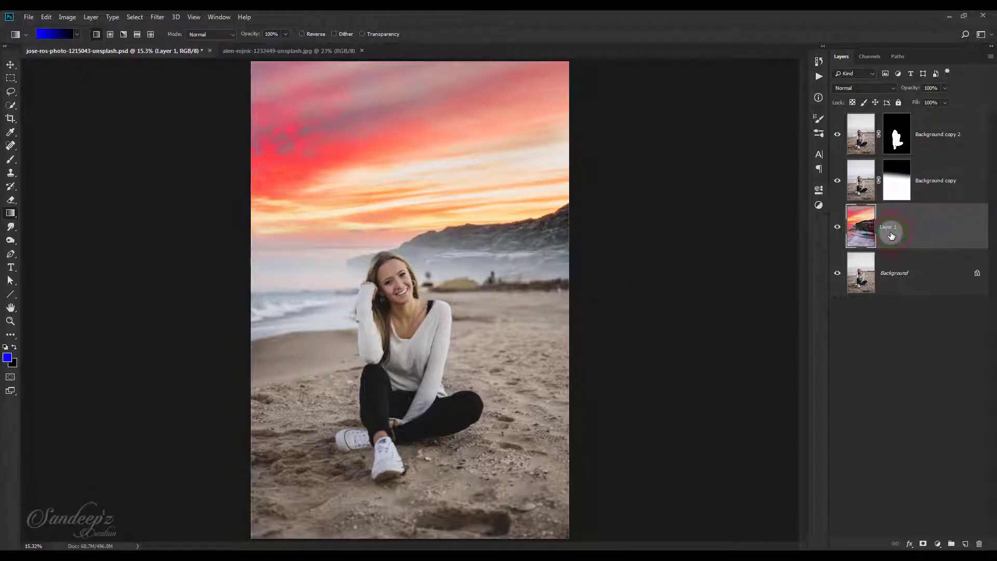
key(ctrl+minus)
key(ctrl+minus)
key(ctrl+minus)
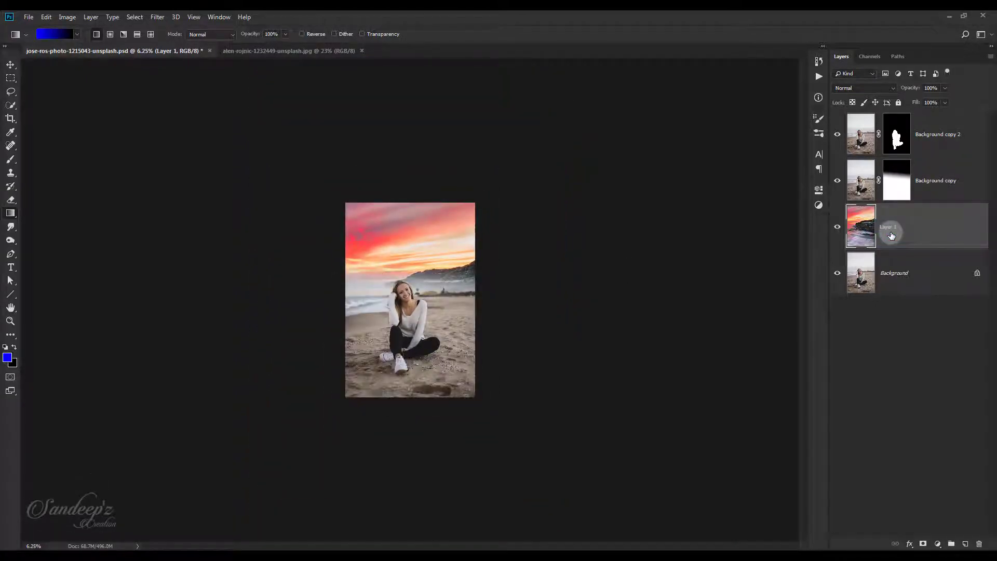
key(ctrl+t)
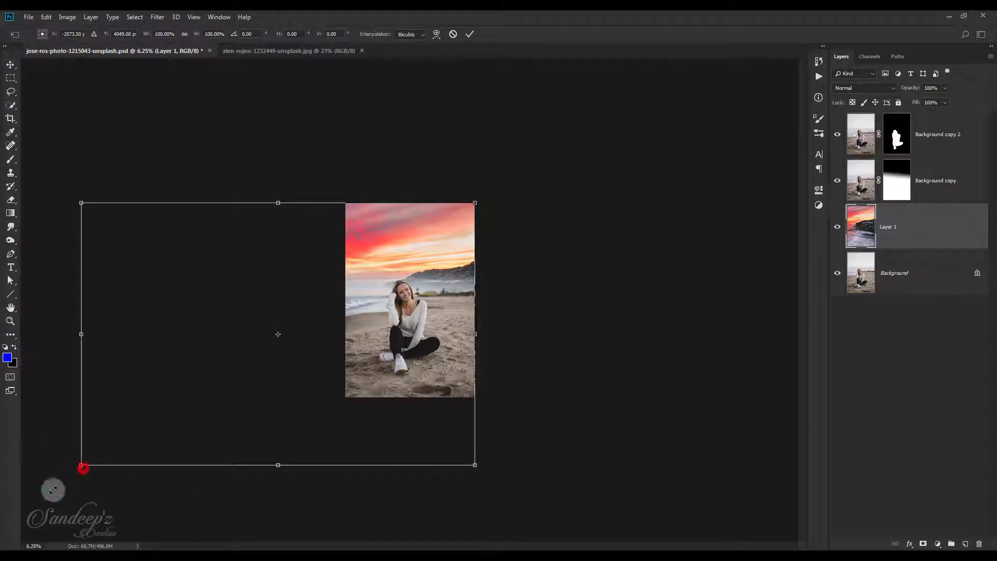
drag(82, 465, 0, 529)
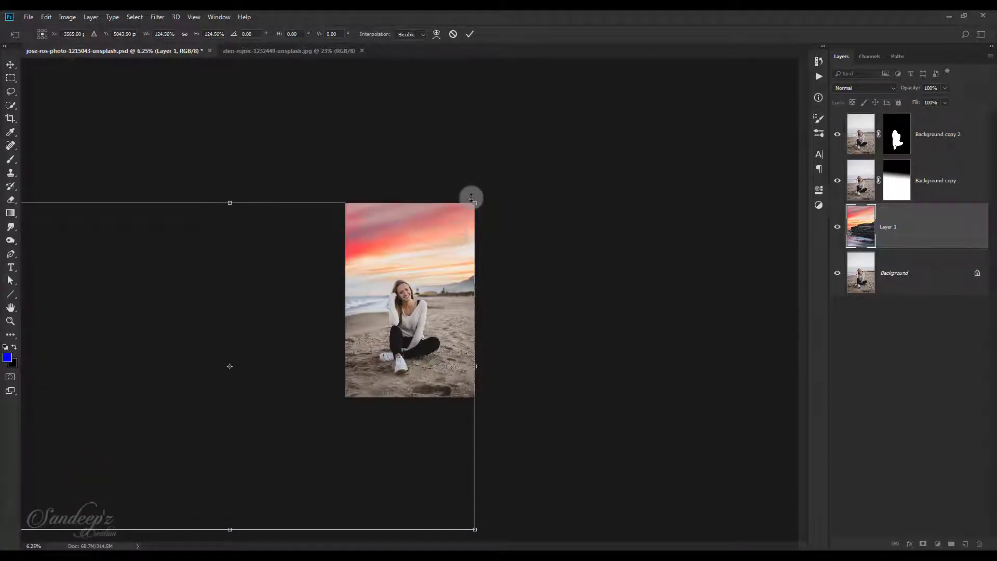
drag(475, 202, 511, 234)
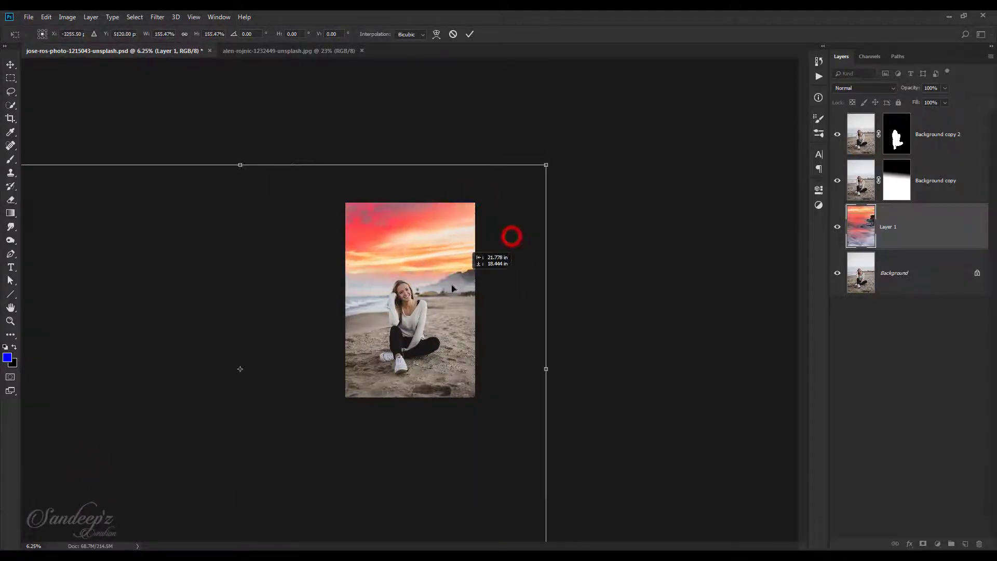
drag(431, 291, 464, 318)
click(469, 35)
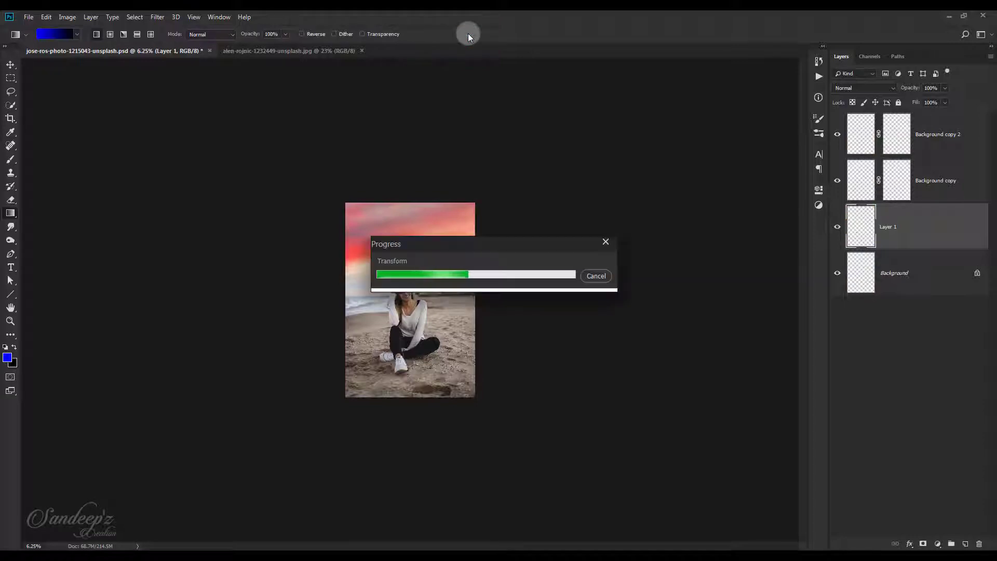
- Redraw the black-to-white gradient on Background copy's mask from the sky above the woman's head down to the horizon
key(ctrl+0)
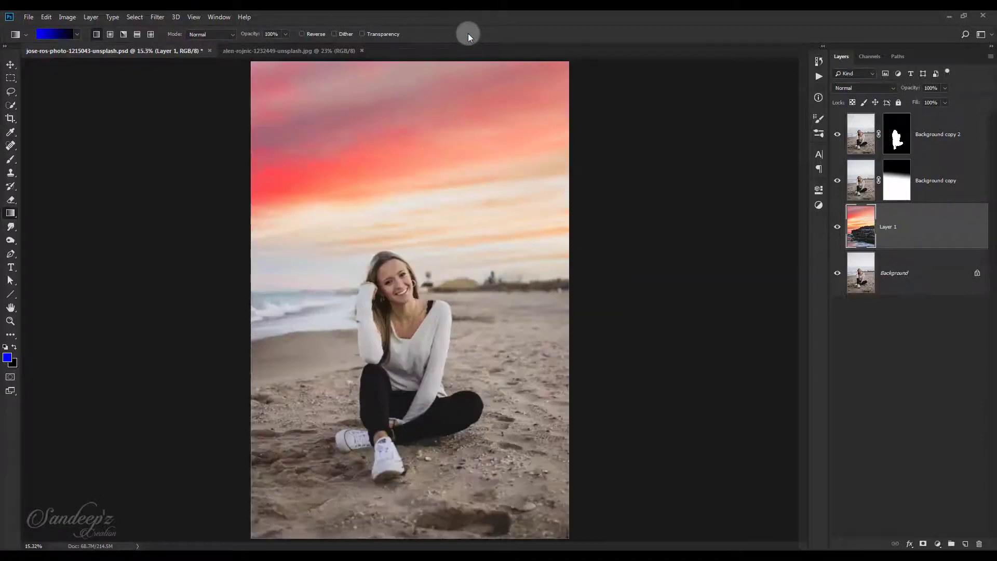
click(895, 191)
drag(405, 190, 396, 312)
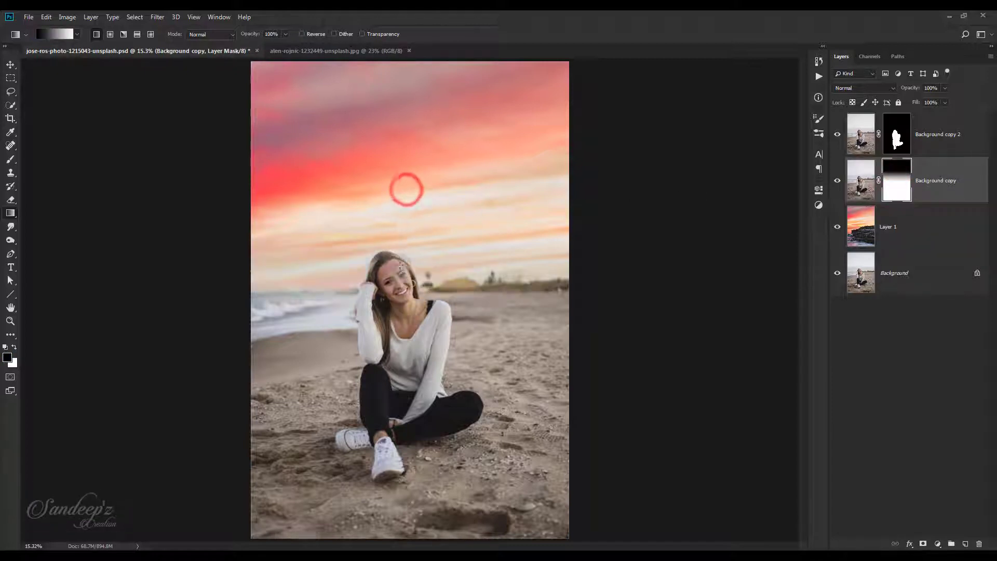
drag(401, 223, 403, 280)
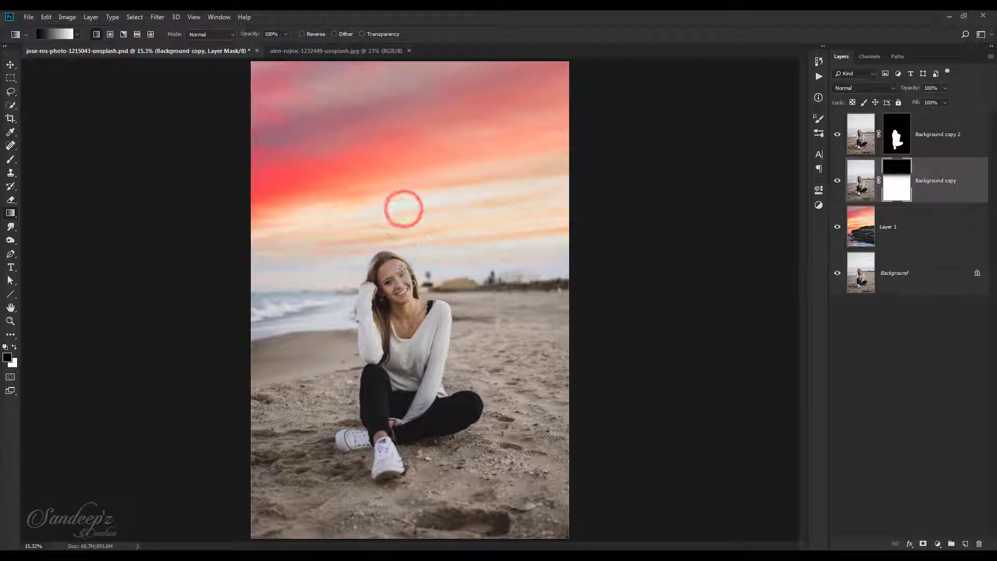
- Apply a Gaussian Blur with a 5-pixel radius to the sunset layer
click(930, 229)
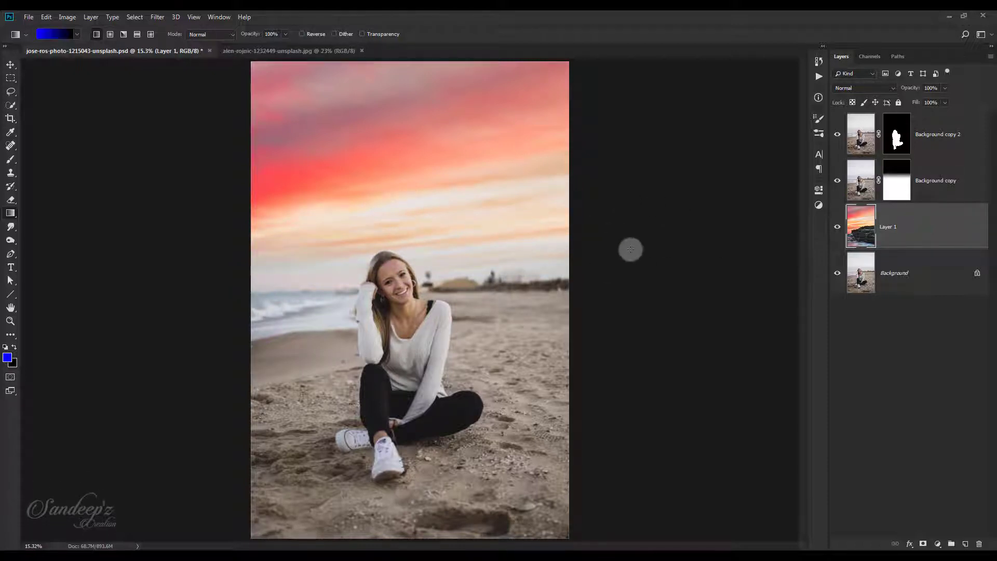
click(158, 17)
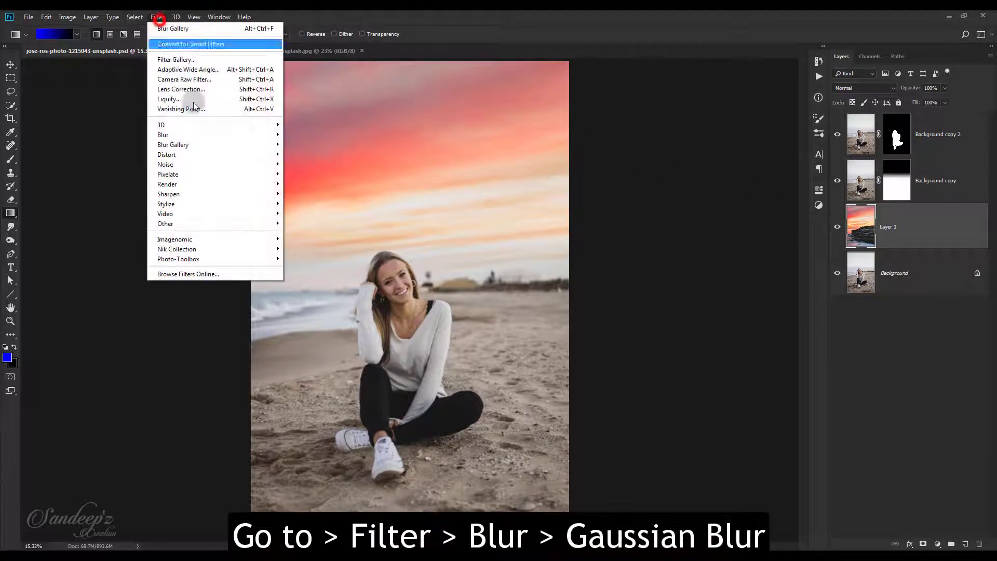
mouse_move(222, 134)
click(310, 174)
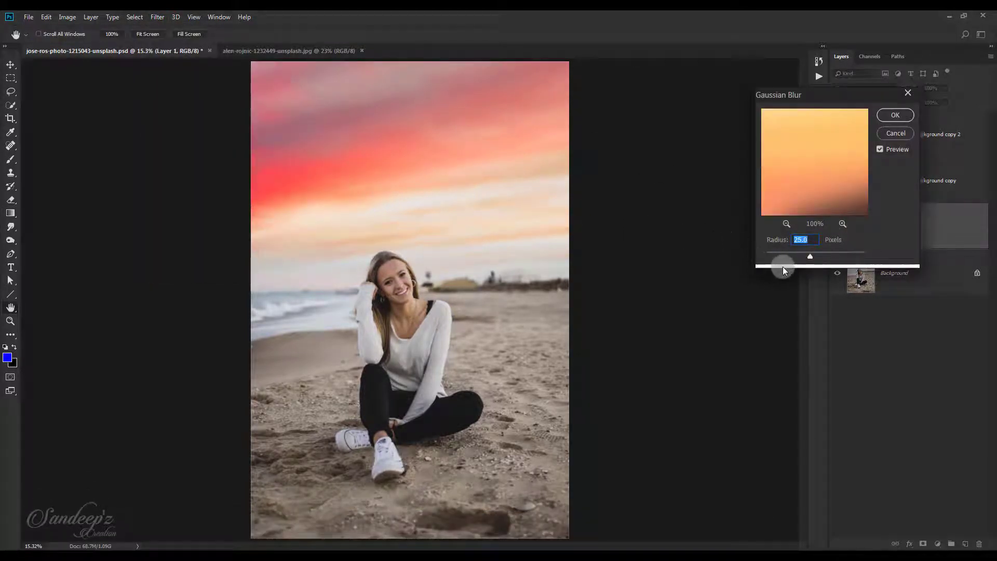
click(785, 254)
drag(784, 255, 789, 254)
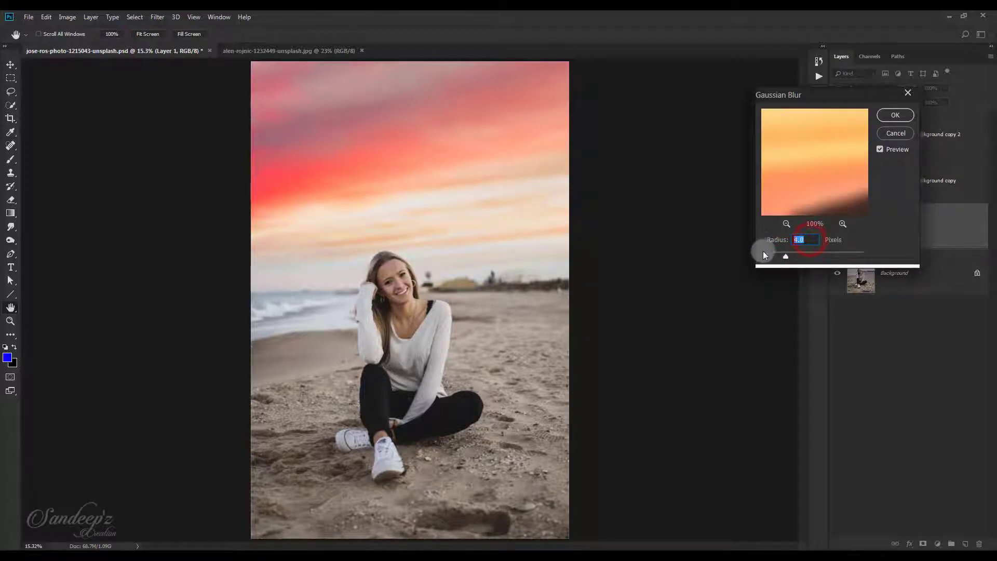
text(5)
click(901, 119)
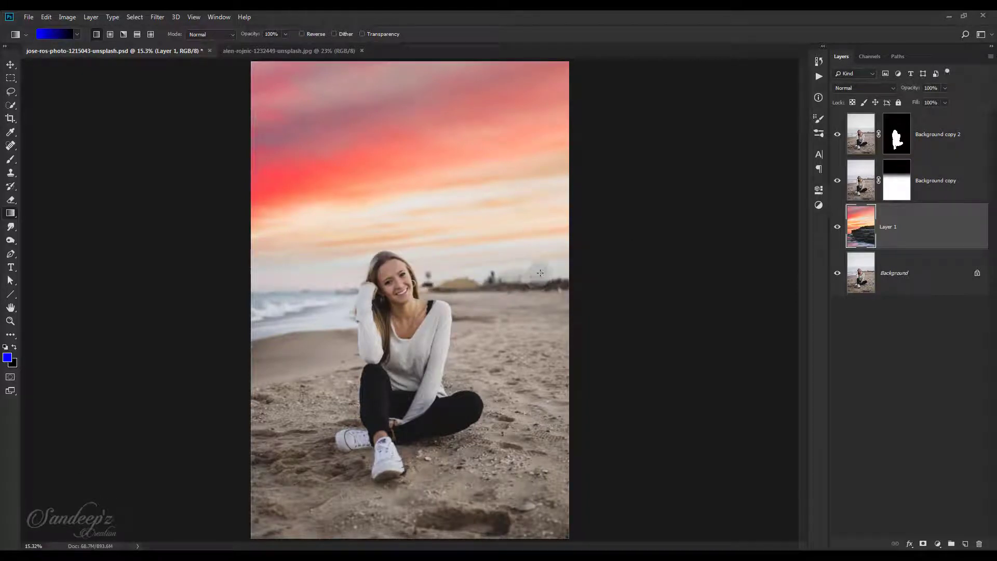
- Stamp all visible layers into a new layer at the top of the stack and open it in the Camera Raw Filter
click(961, 135)
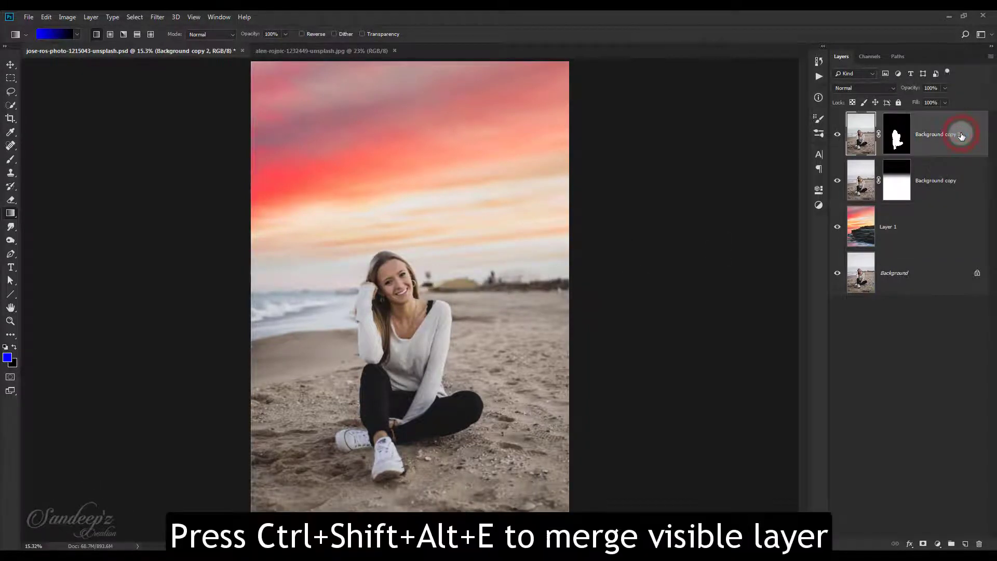
key(ctrl+shift+alt+e)
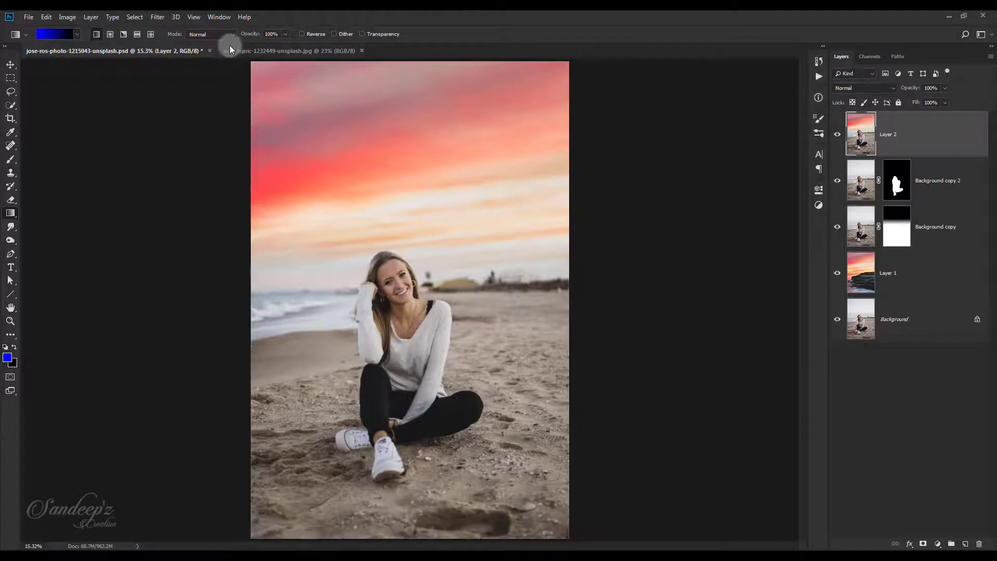
click(161, 18)
click(161, 79)
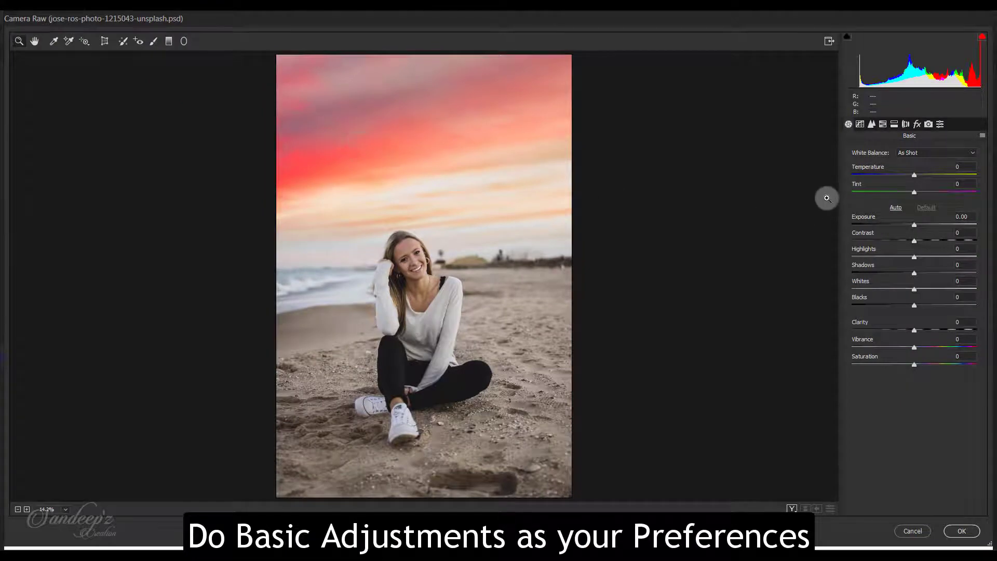
- Set Exposure to +0.25, Contrast to -14, Highlights to -75, Shadows to +28, Blacks to -21 and Clarity to +16
drag(913, 226, 914, 290)
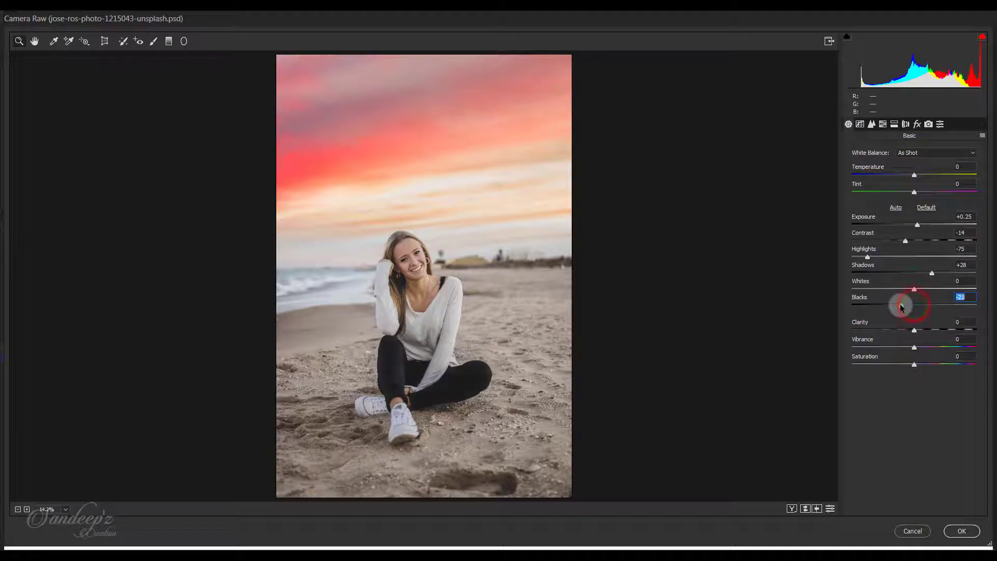
mouse_move(914, 330)
mouse_down()
mouse_move(926, 332)
mouse_move(922, 344)
mouse_up()
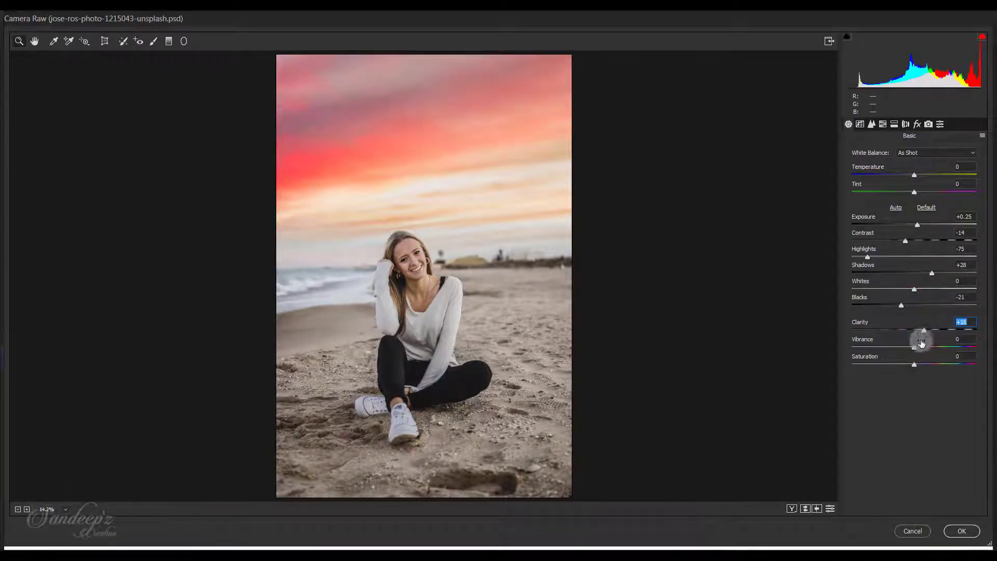
- Set the Sharpening Amount to 25 and the noise reduction's Luminance and Luminance Contrast to 50
click(872, 124)
click(963, 158)
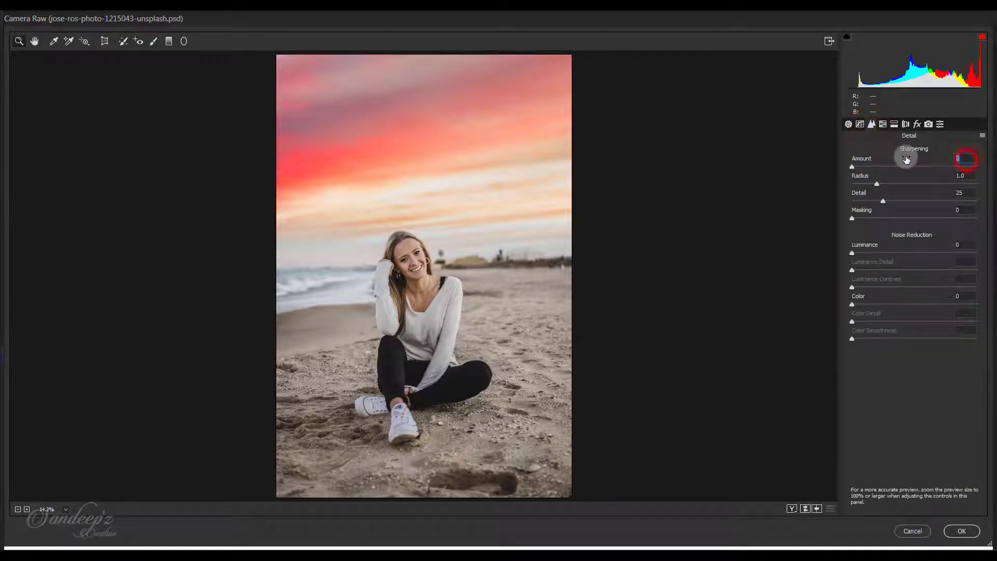
text(25)
click(960, 244)
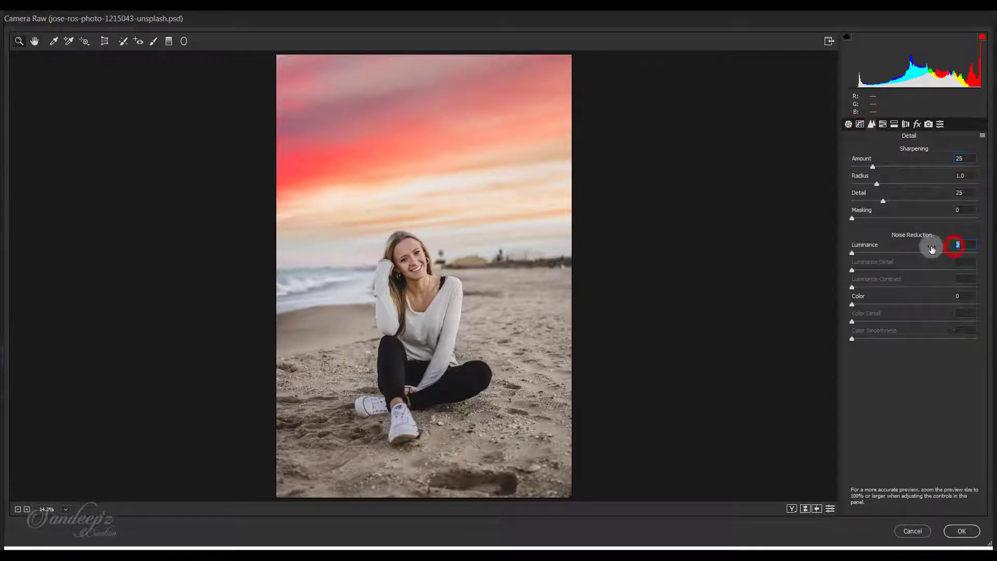
text(5)
text(50)
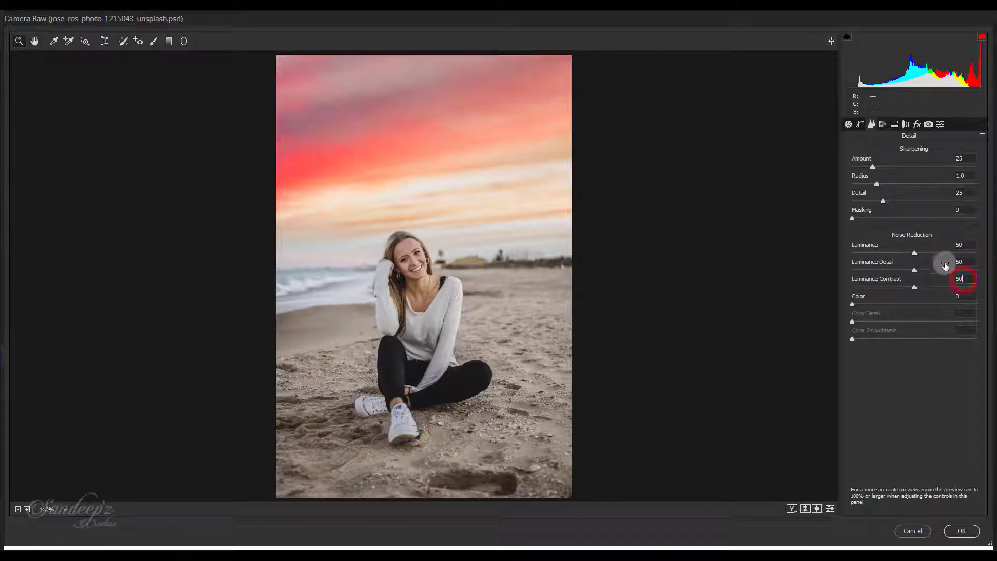
- Lower the Oranges saturation to -12 and raise the Oranges luminance to +14 in the HSL adjustments
click(894, 125)
click(884, 124)
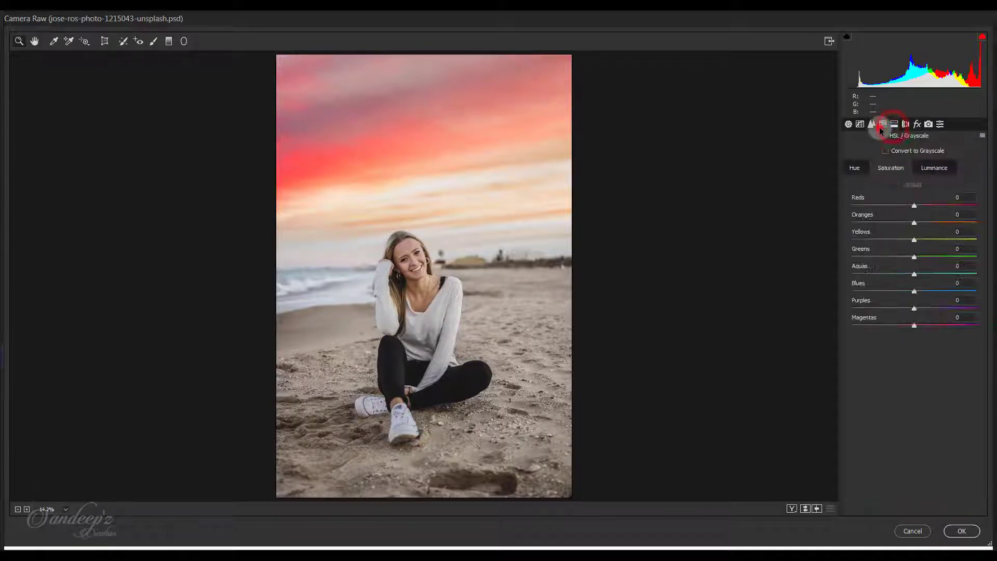
click(906, 223)
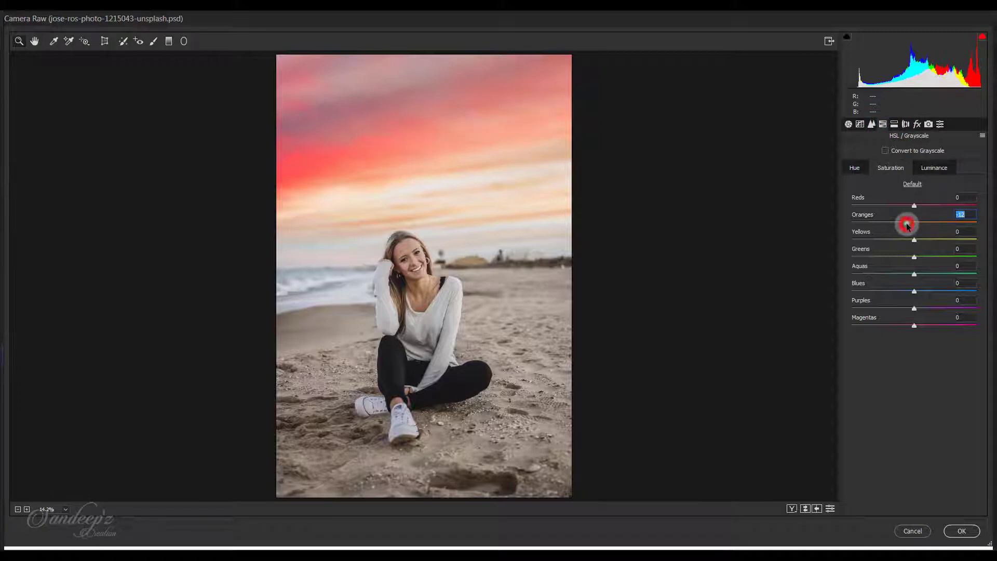
click(930, 168)
click(921, 222)
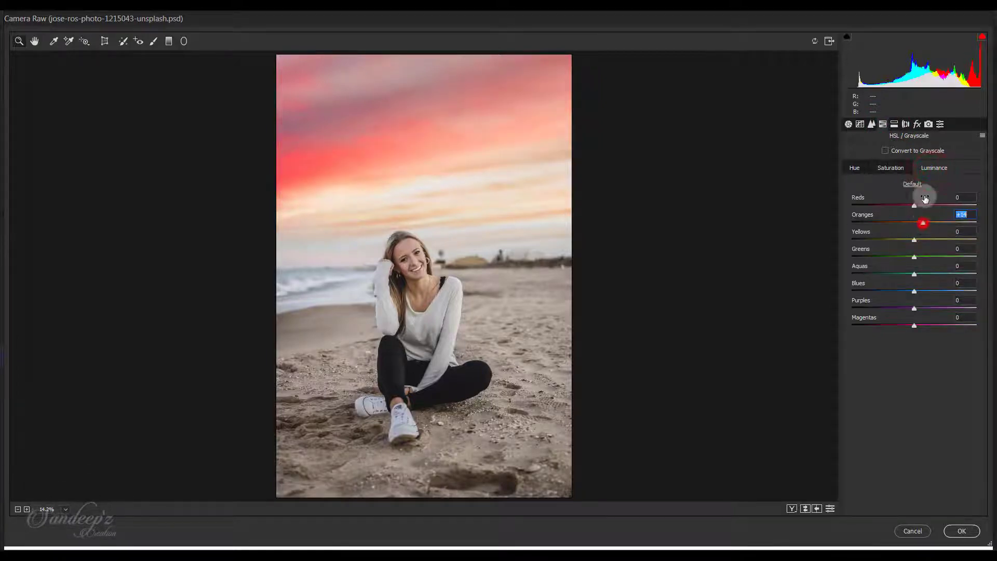
- Set the Camera Calibration Red Primary Hue to +26 and Green Primary Hue to +45
click(930, 125)
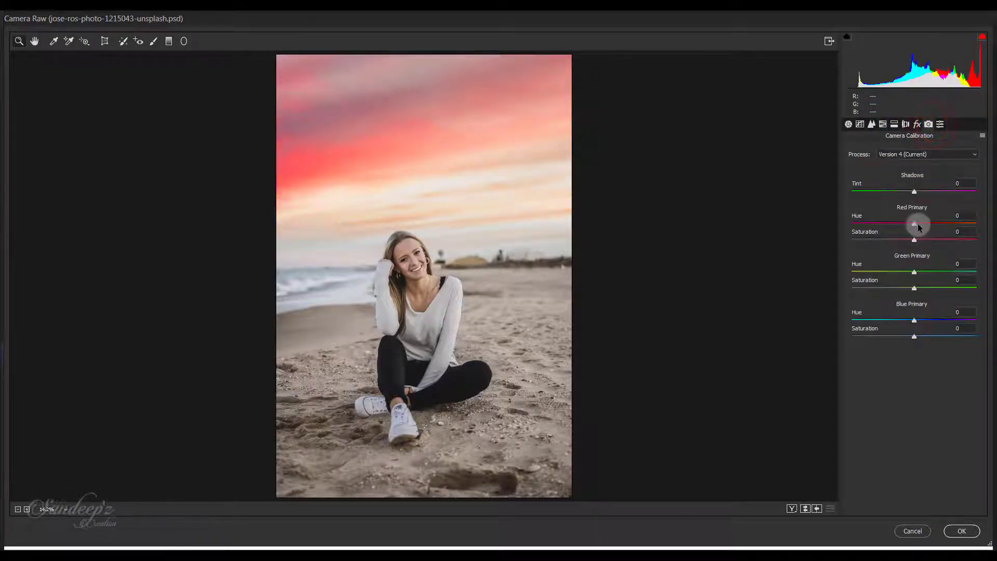
drag(929, 229, 932, 230)
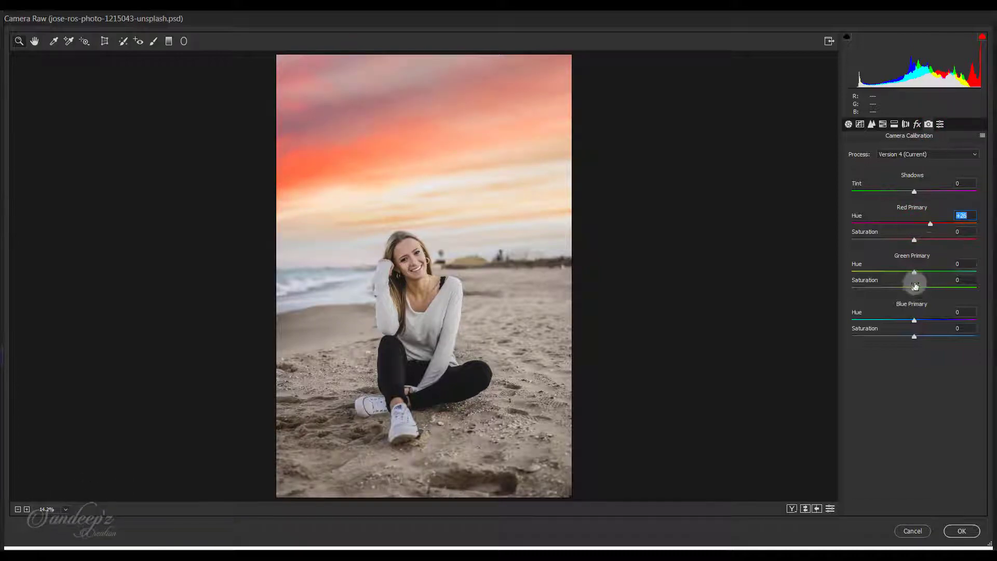
drag(916, 272, 942, 271)
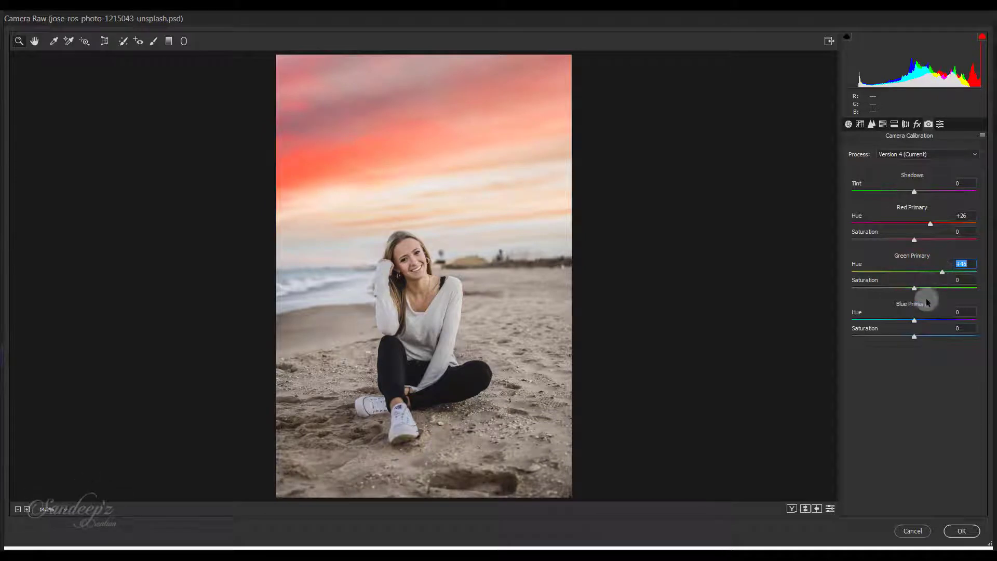
- Set the Blue Primary Hue to -66 and Saturation to -34, and the Red Primary Saturation to -13
drag(913, 320, 845, 320)
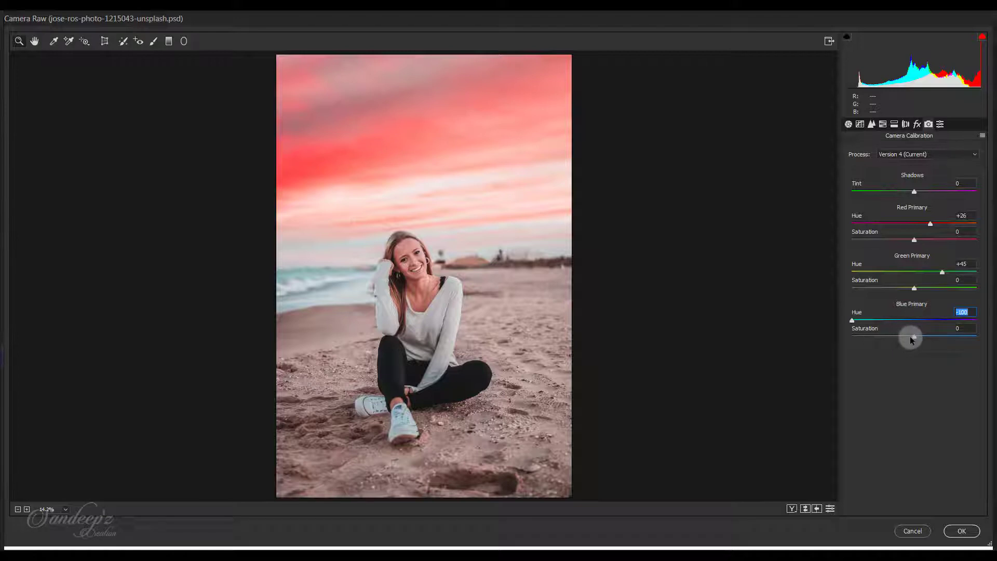
drag(916, 339, 885, 339)
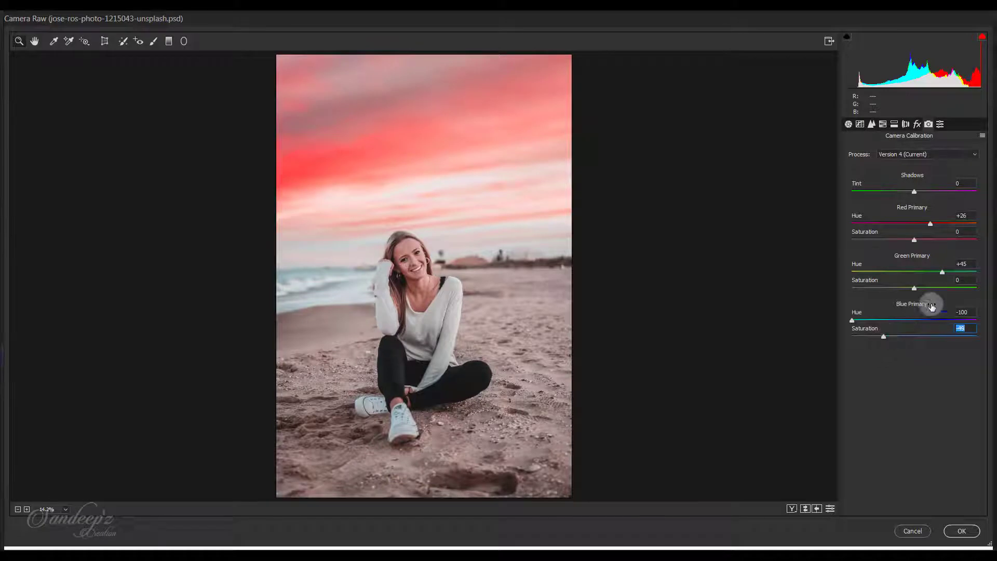
drag(915, 239, 901, 241)
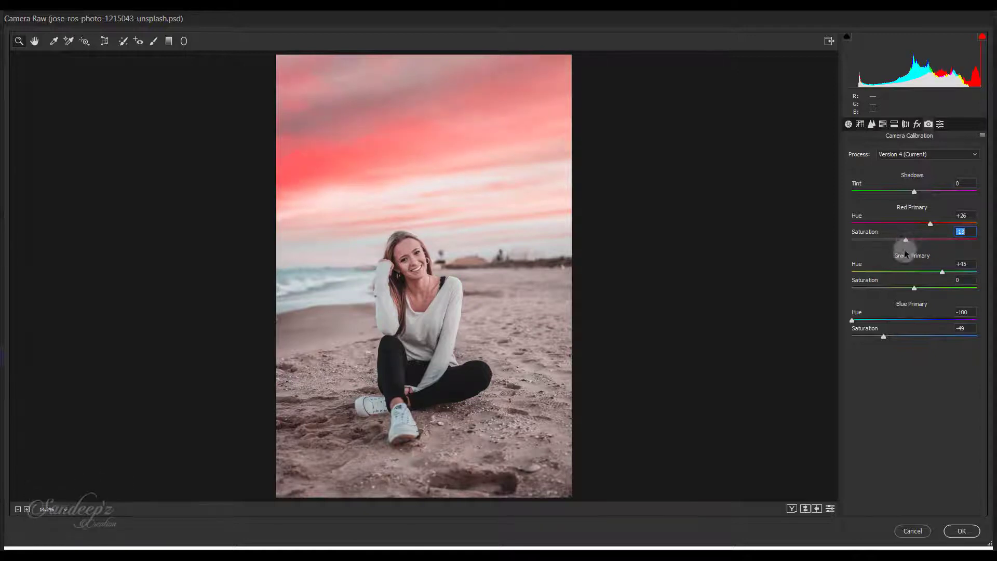
drag(852, 319, 881, 322)
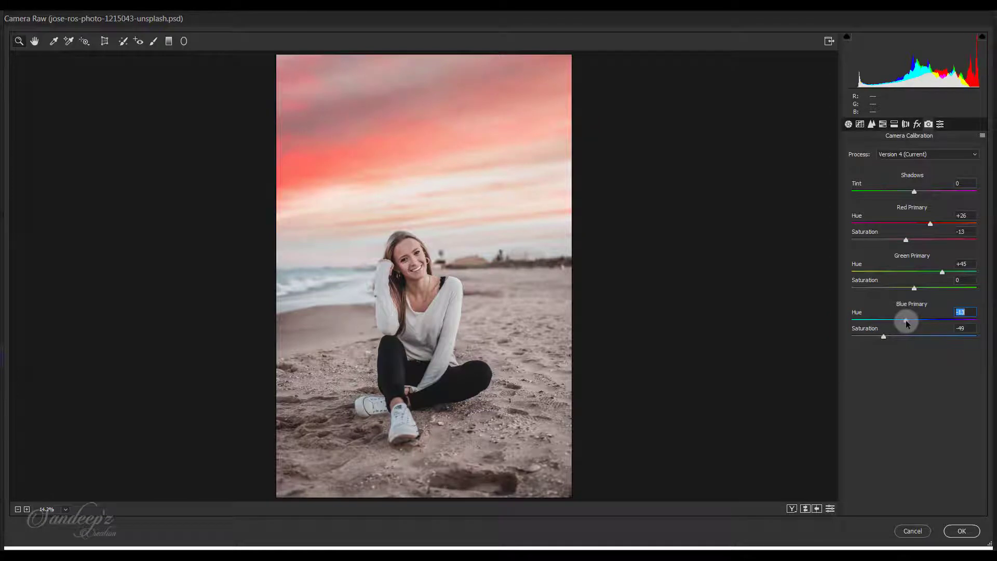
mouse_move(890, 320)
mouse_down()
mouse_move(874, 320)
mouse_move(893, 338)
mouse_up()
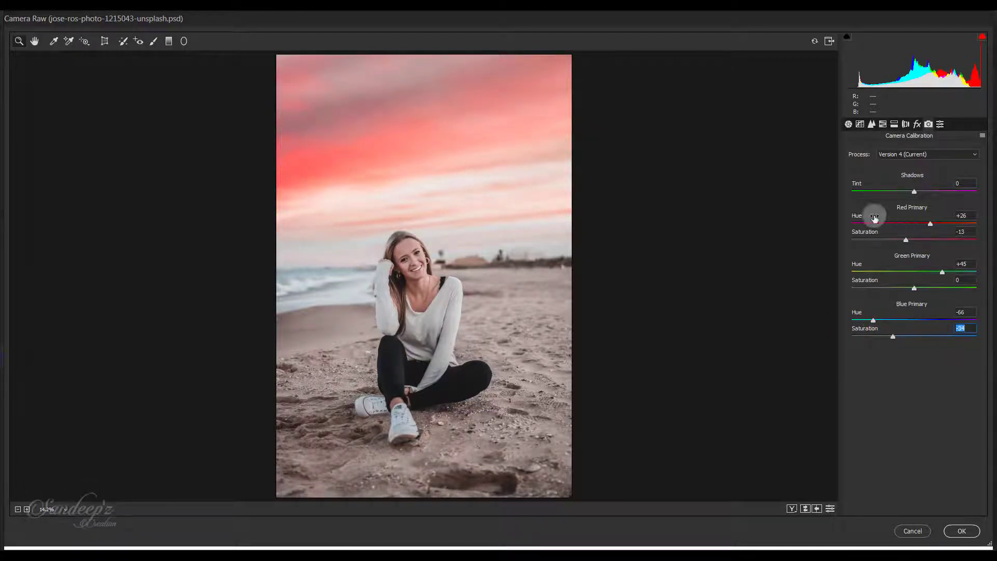
- Split-tone the photo with Highlights at Hue 63, Saturation 6 and Shadows at Hue 291, Saturation 4
click(883, 124)
click(894, 124)
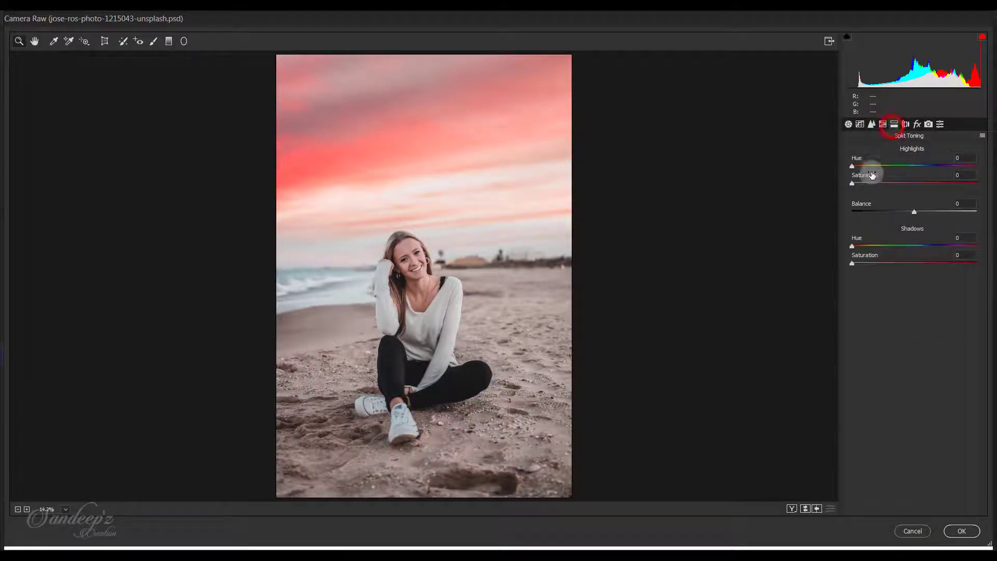
drag(853, 184, 858, 183)
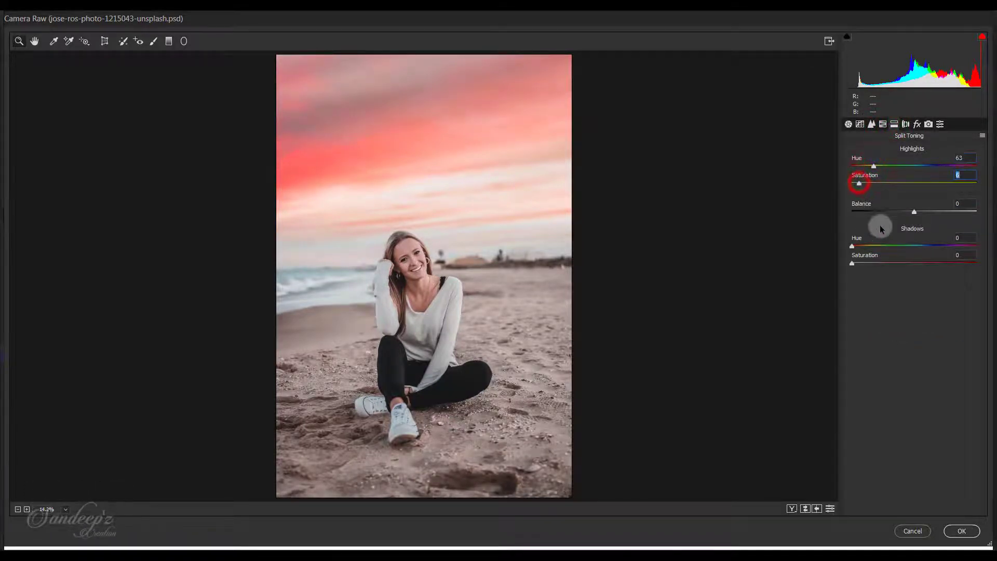
click(953, 245)
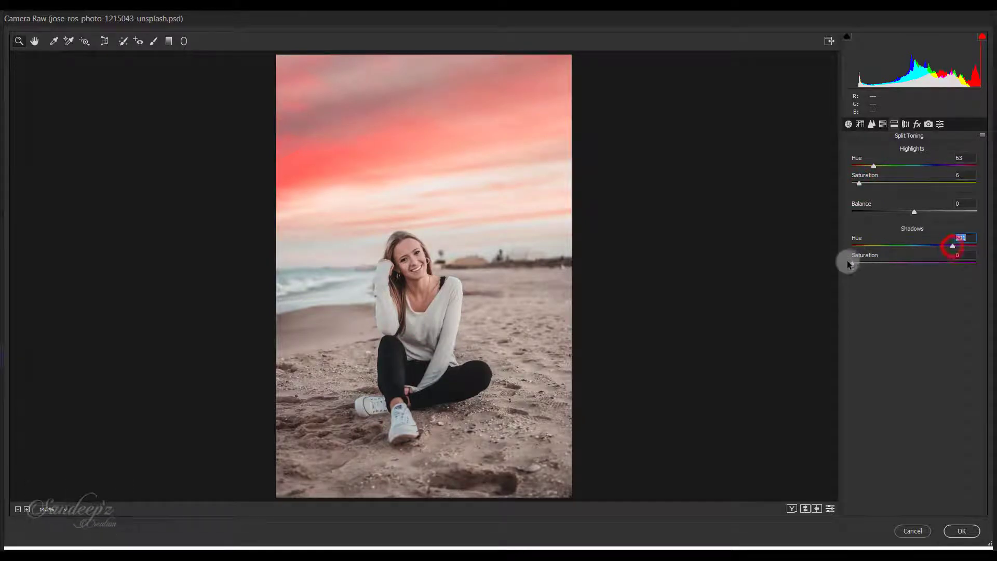
drag(866, 265, 860, 265)
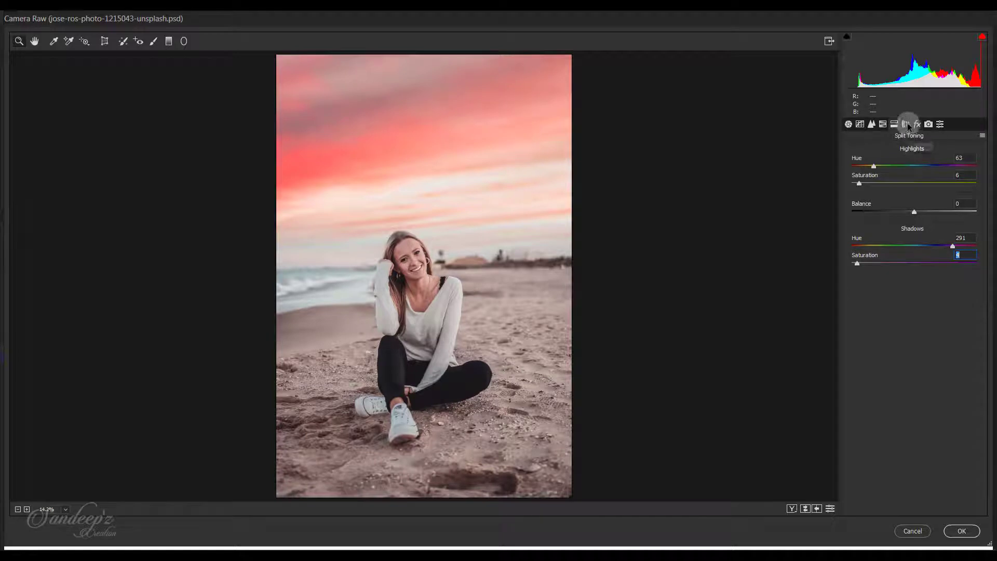
- Draw a Radial Filter ellipse affecting the outside area, tilt it diagonally, centre it beside the woman's face and stretch it past the photo's edges
click(184, 41)
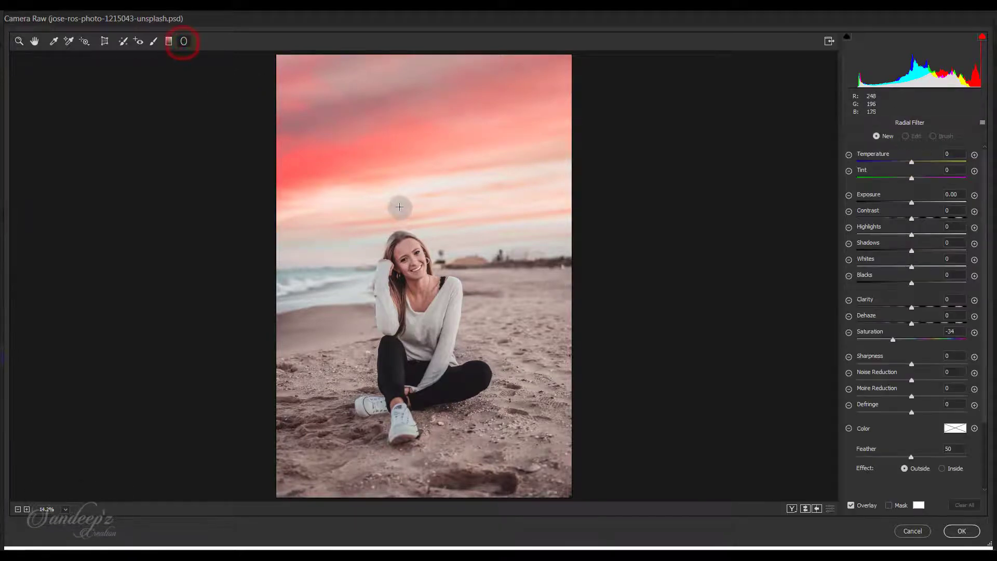
drag(396, 147, 440, 295)
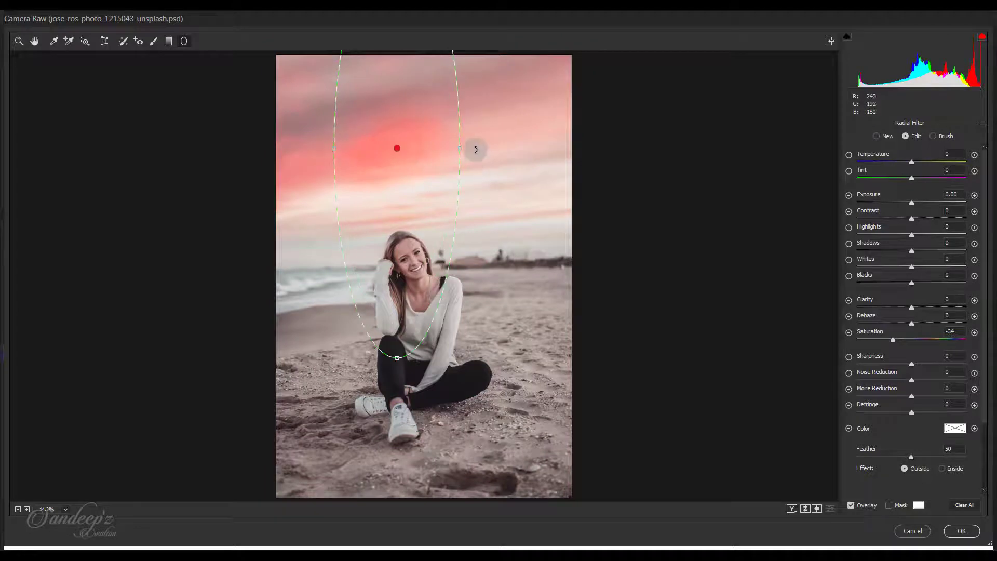
drag(476, 149, 472, 213)
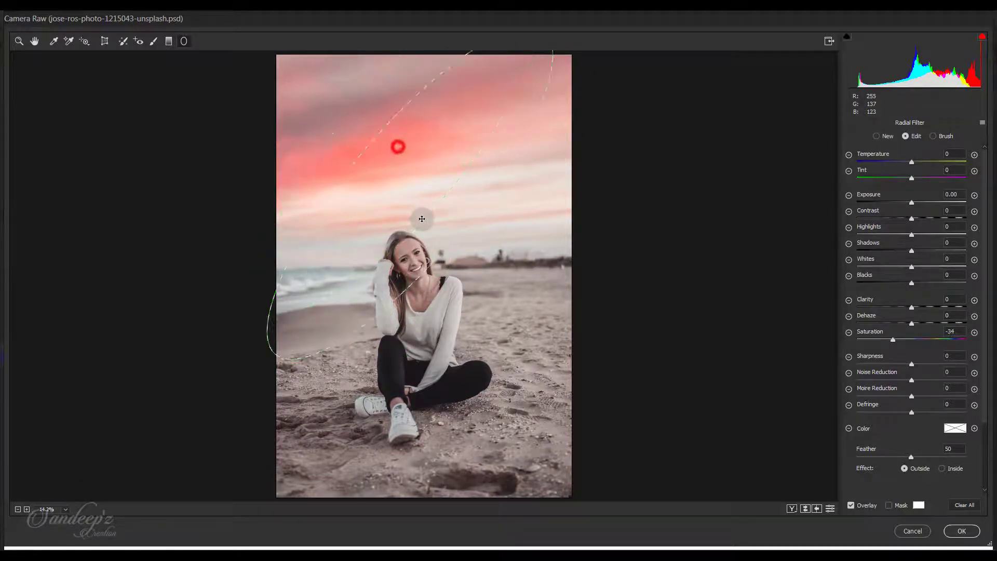
drag(397, 146, 443, 255)
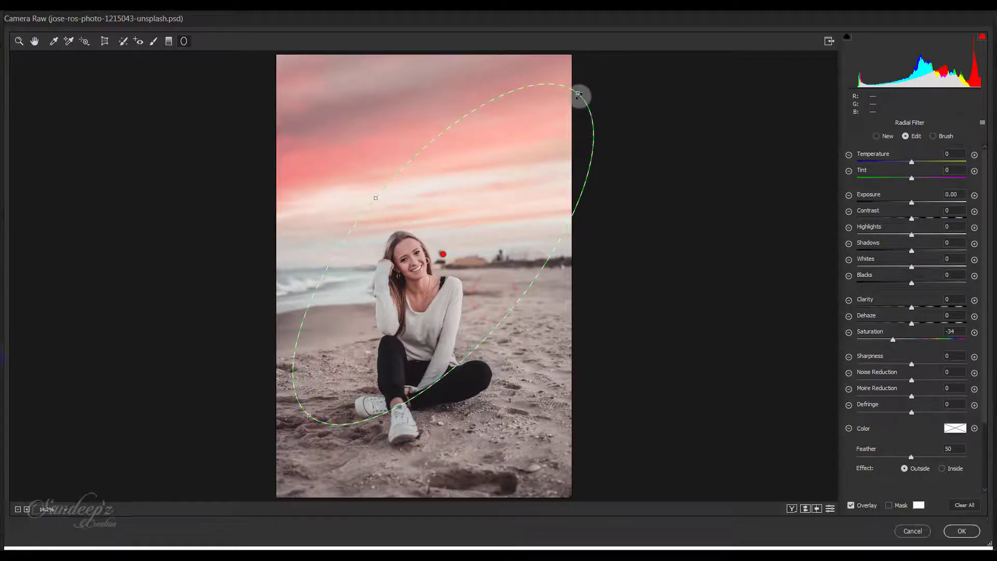
drag(578, 96, 655, 47)
drag(594, 233, 592, 261)
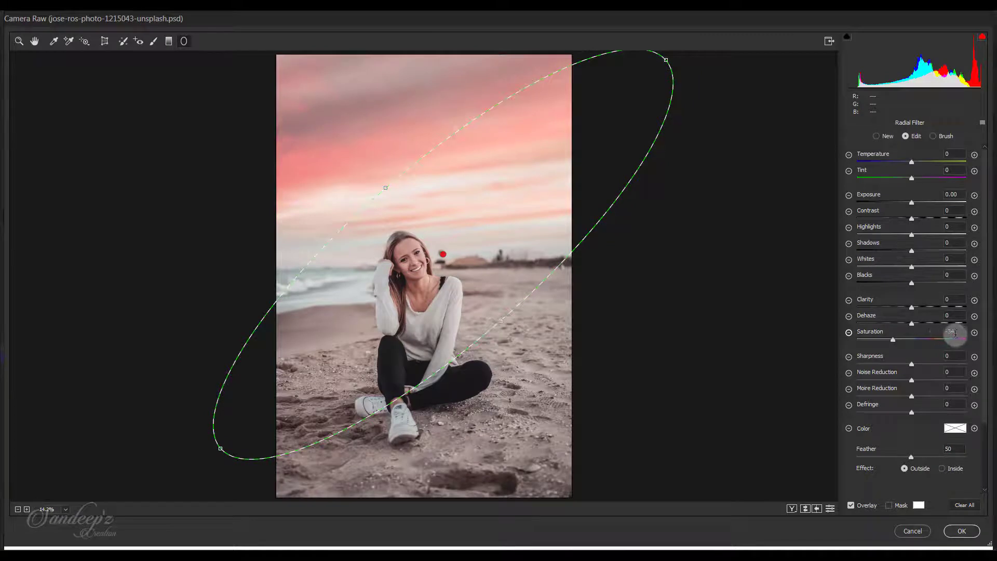
- Set the radial filter's Saturation to 0 and its Exposure to -0.75
text(0)
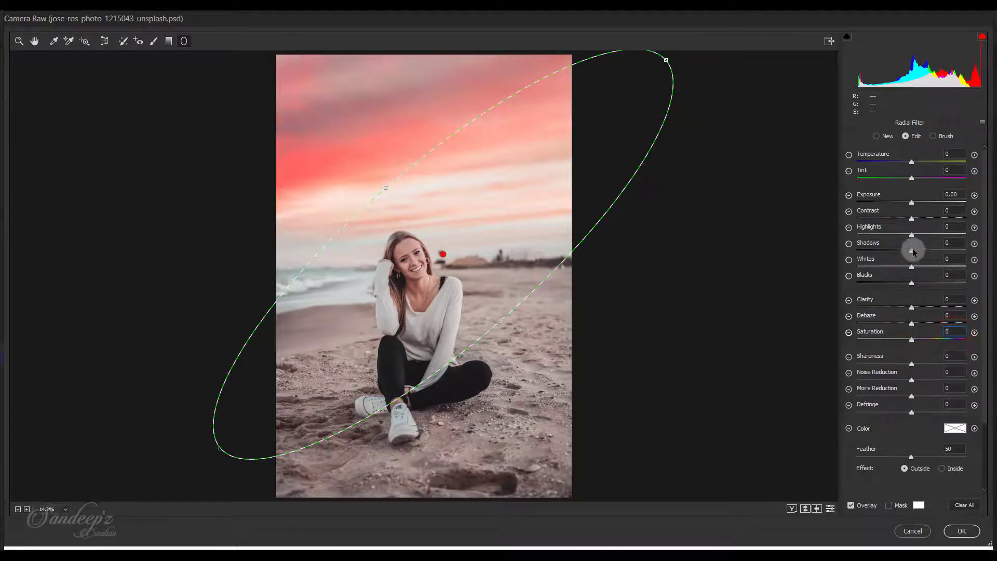
drag(912, 206, 902, 206)
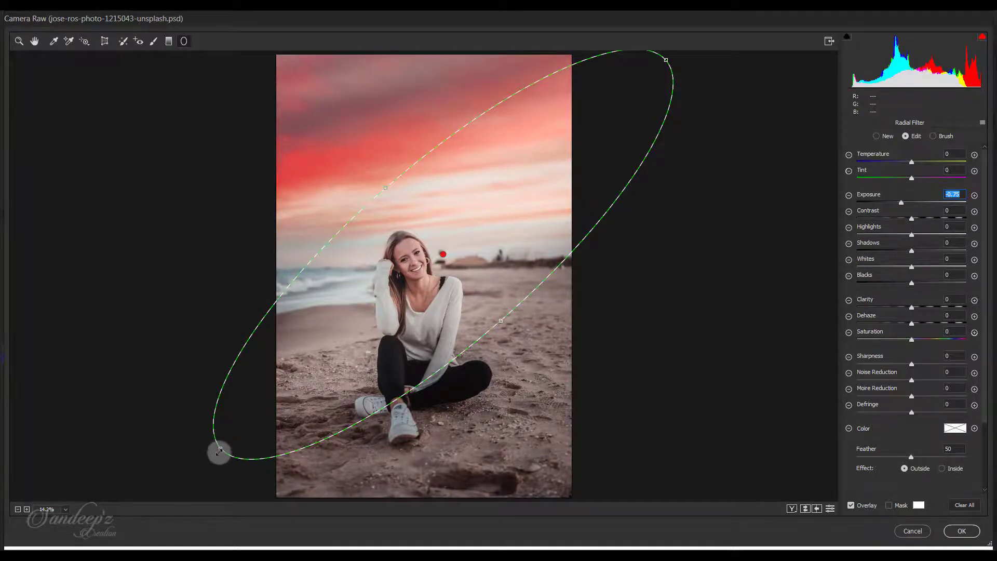
- Lengthen the radial filter ellipse diagonally and move its centre down to just beside the woman's shoulder
drag(220, 449, 130, 529)
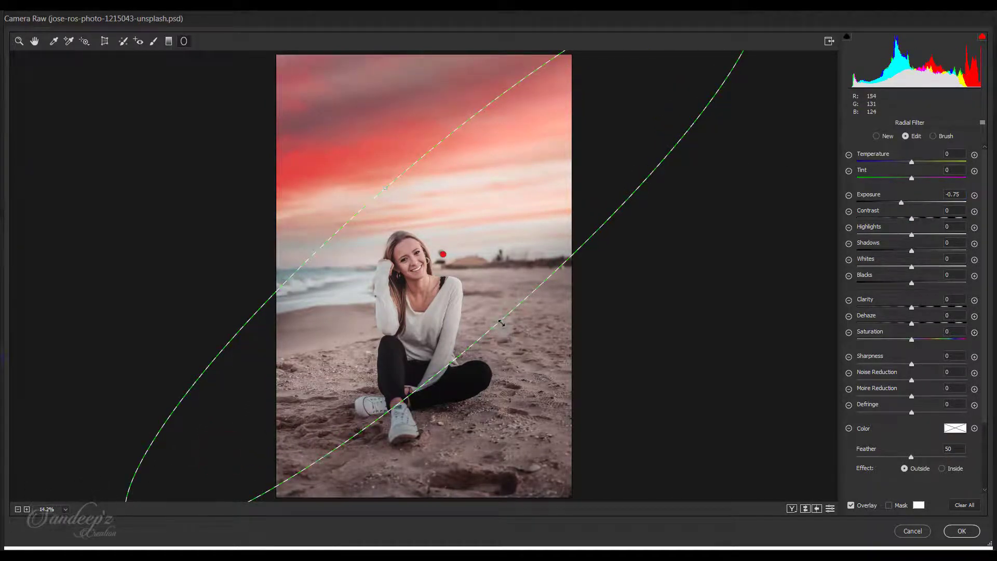
drag(501, 323, 505, 326)
drag(445, 255, 466, 277)
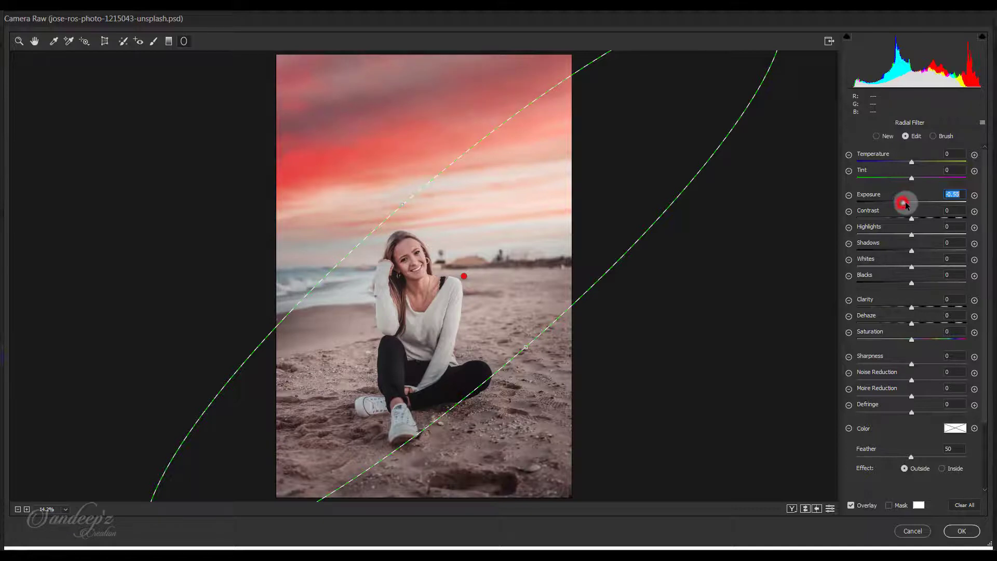
- Set the radial filter's Exposure to -0.55 and Saturation to -8, keeping Clarity at 0 after trying a higher value
drag(904, 204, 908, 206)
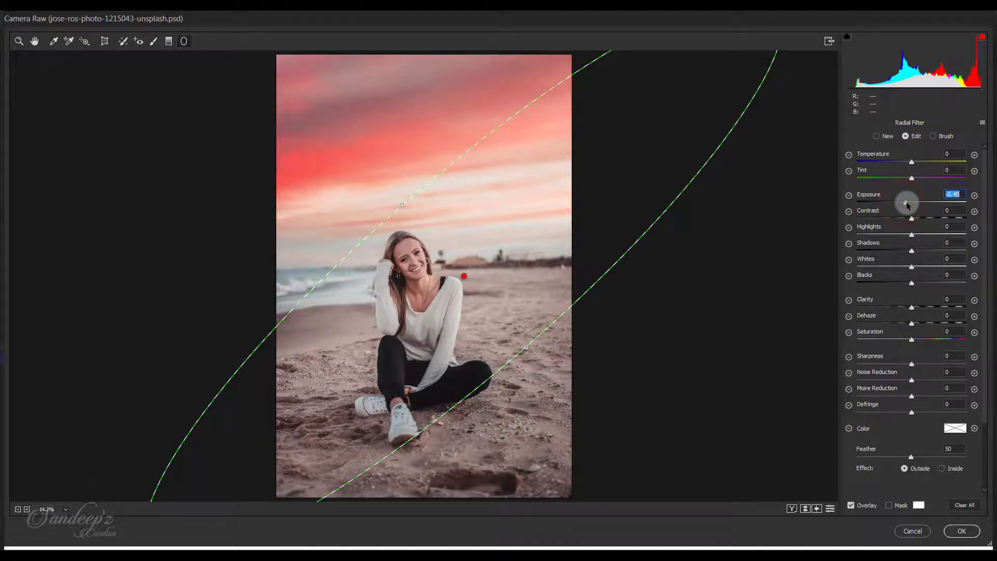
drag(908, 204, 906, 205)
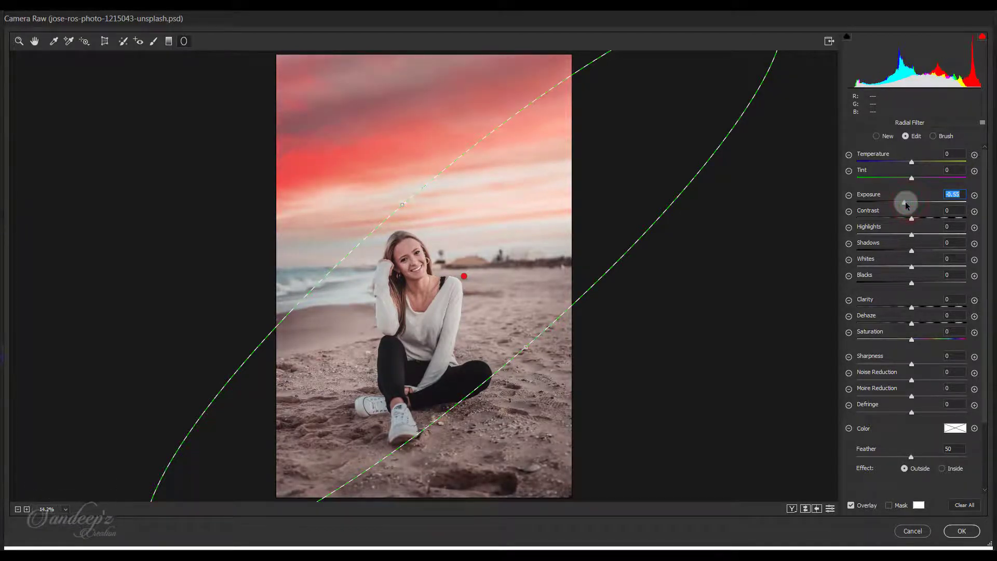
click(912, 340)
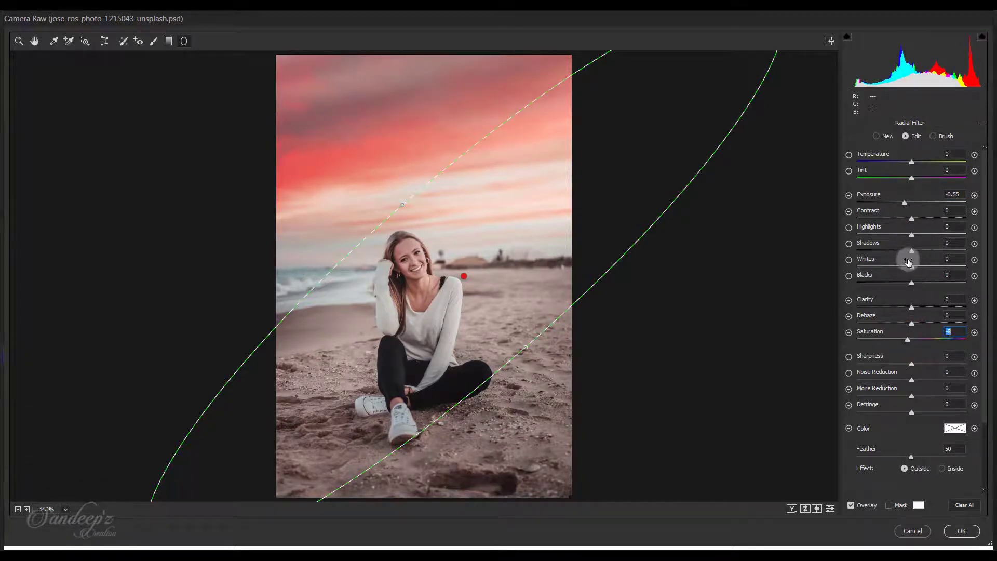
drag(912, 308, 993, 311)
double_click(886, 300)
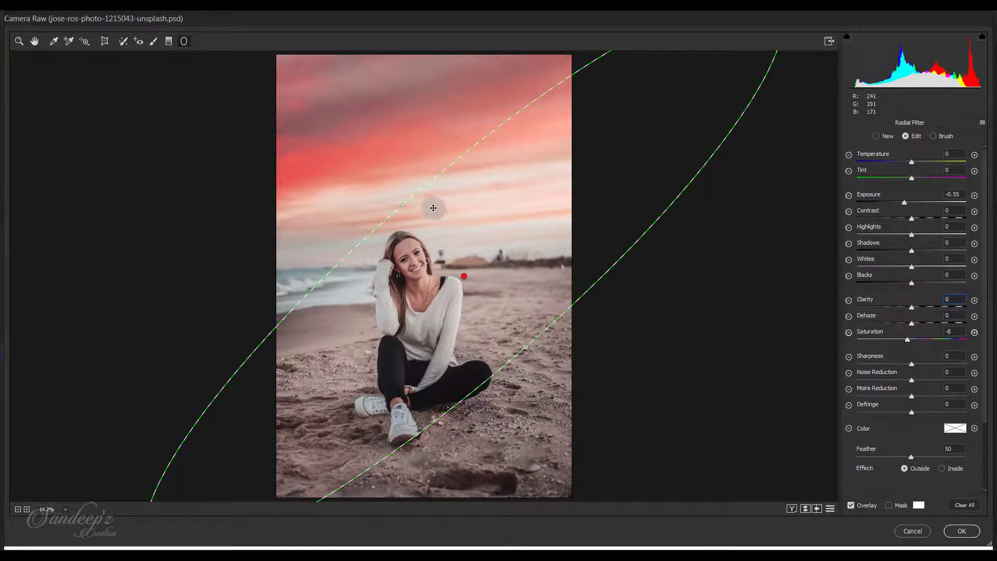
- Compare the before and after versions side by side and apply the Camera Raw adjustments to the merged layer
click(35, 42)
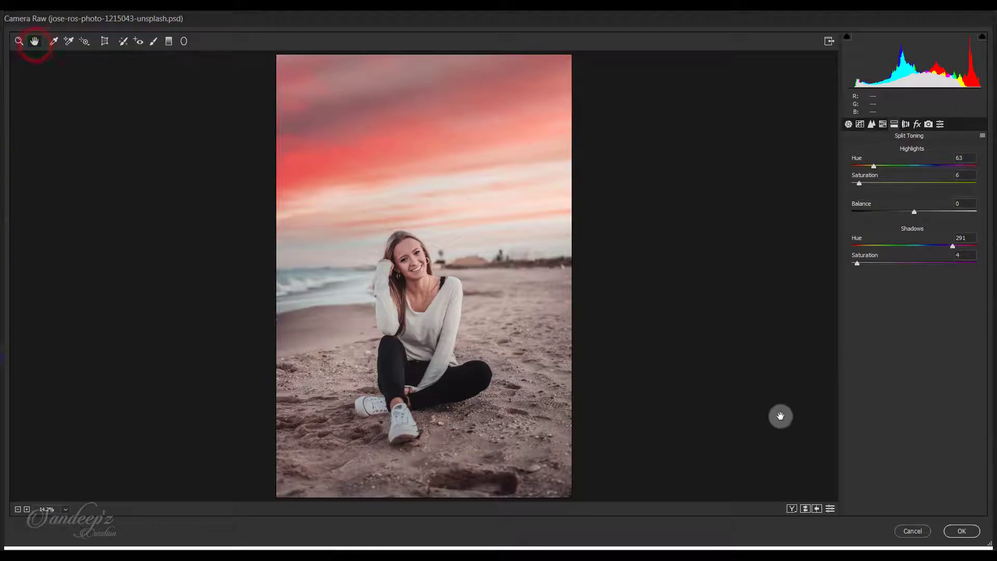
click(792, 511)
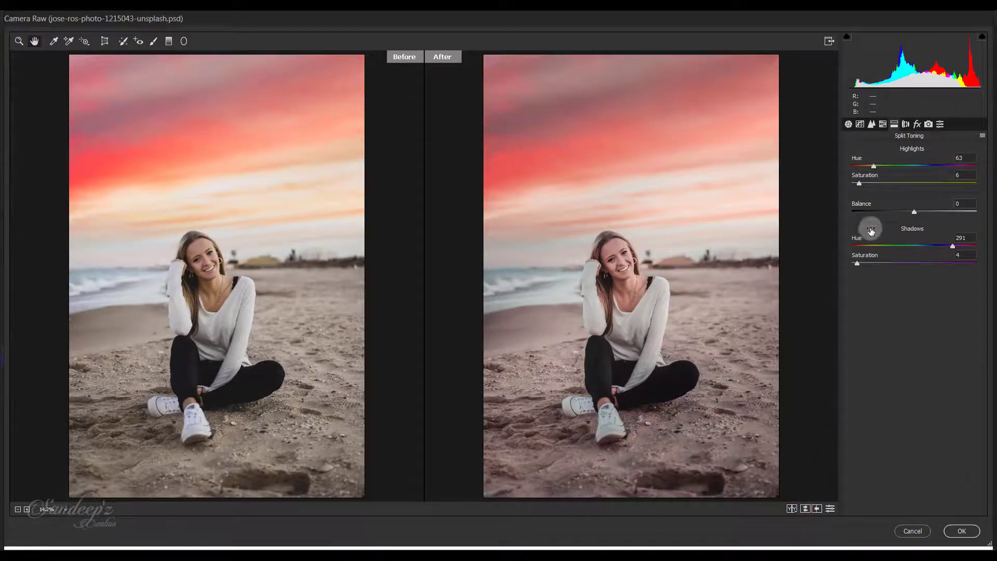
click(860, 125)
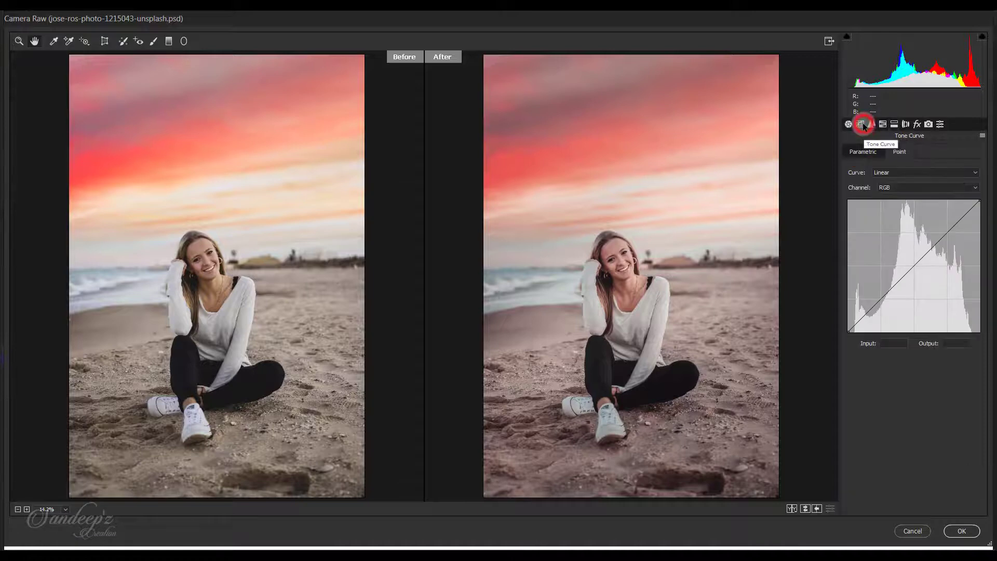
click(962, 532)
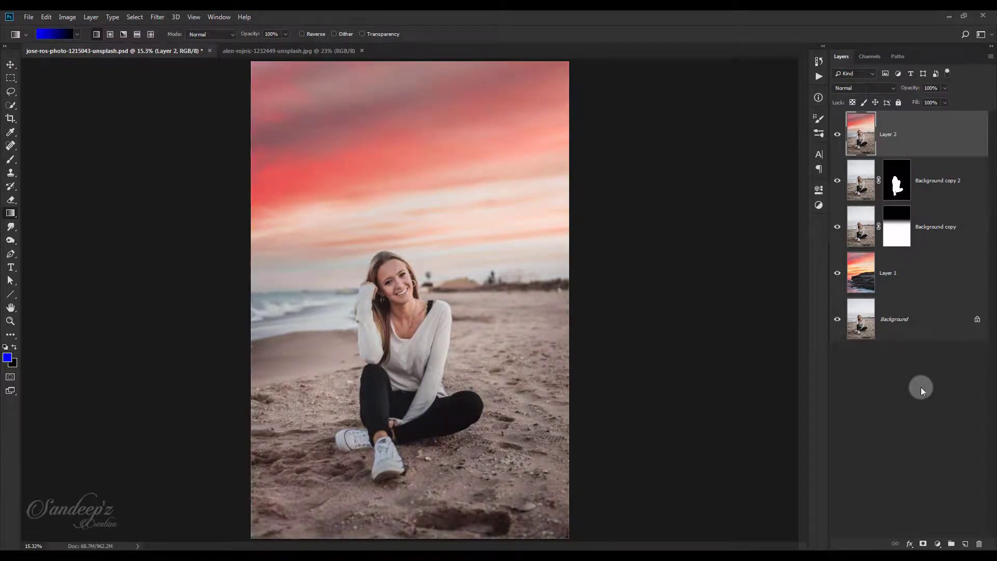
- Check the merged layer against the layers beneath, and add a Gradient Map adjustment layer above it using the Violet, Orange preset
click(837, 135)
click(837, 135)
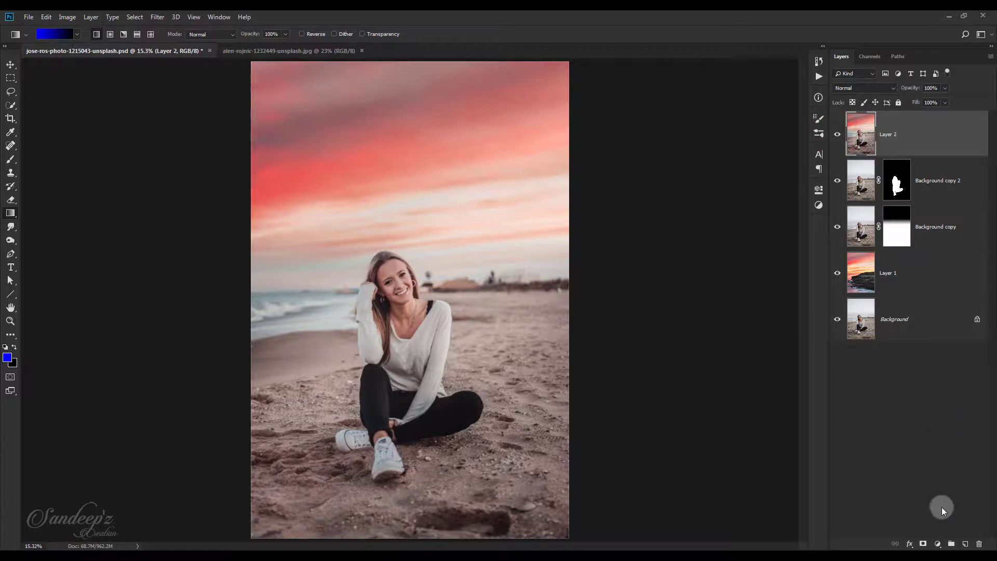
click(938, 544)
click(937, 528)
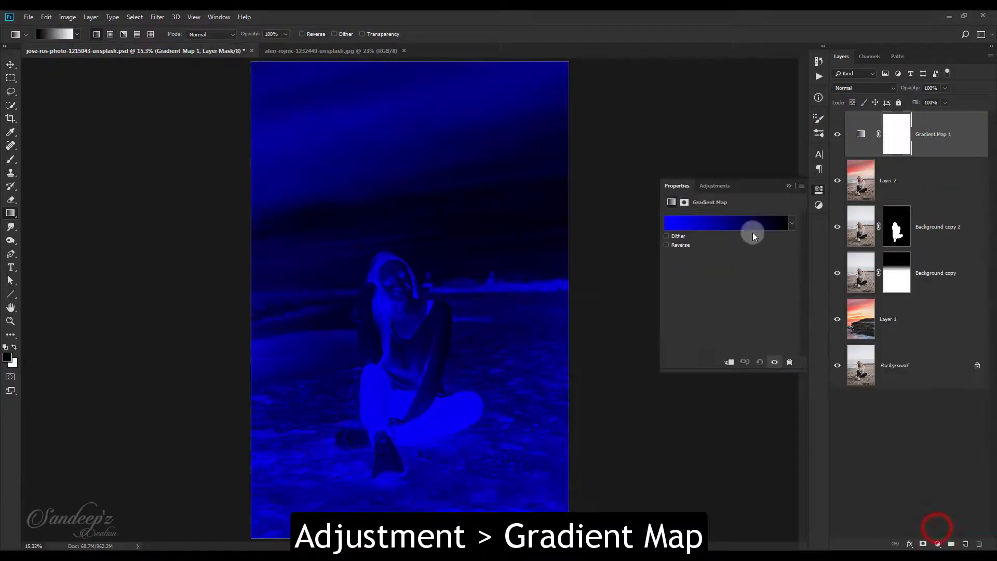
click(730, 224)
click(686, 116)
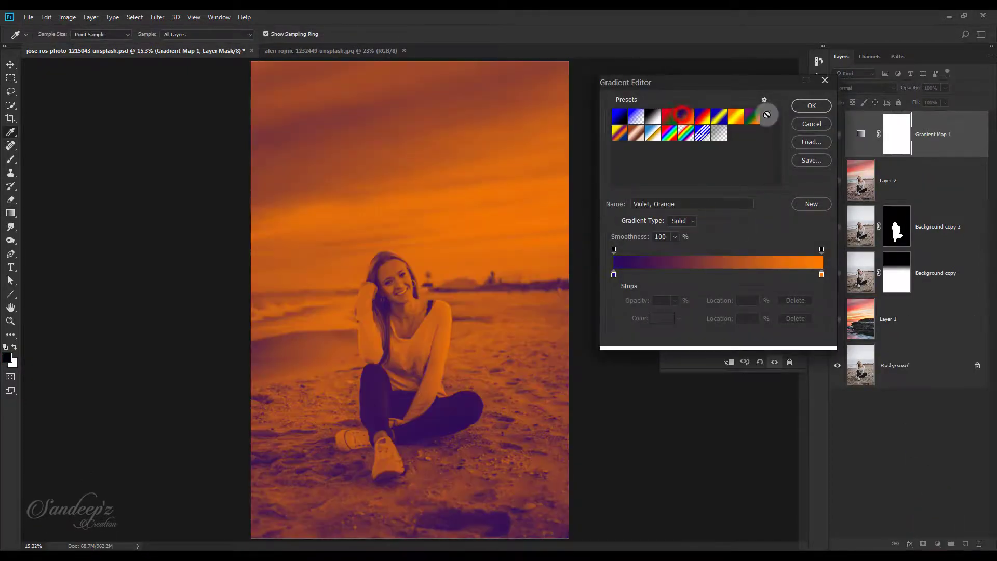
click(803, 106)
click(790, 185)
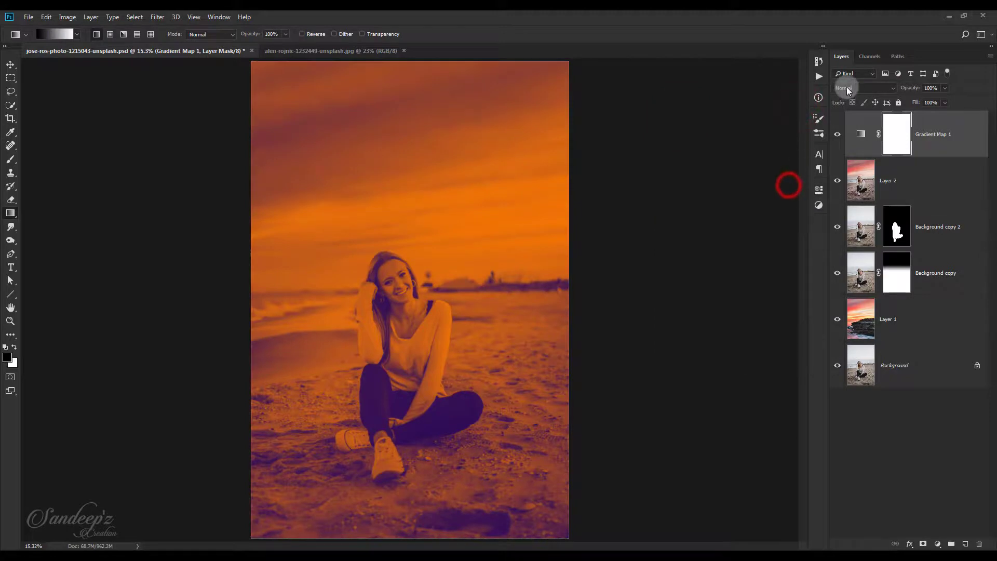
- Set the gradient map layer to Soft Light blending at 10% opacity and compare the image with and without it
click(846, 87)
click(843, 222)
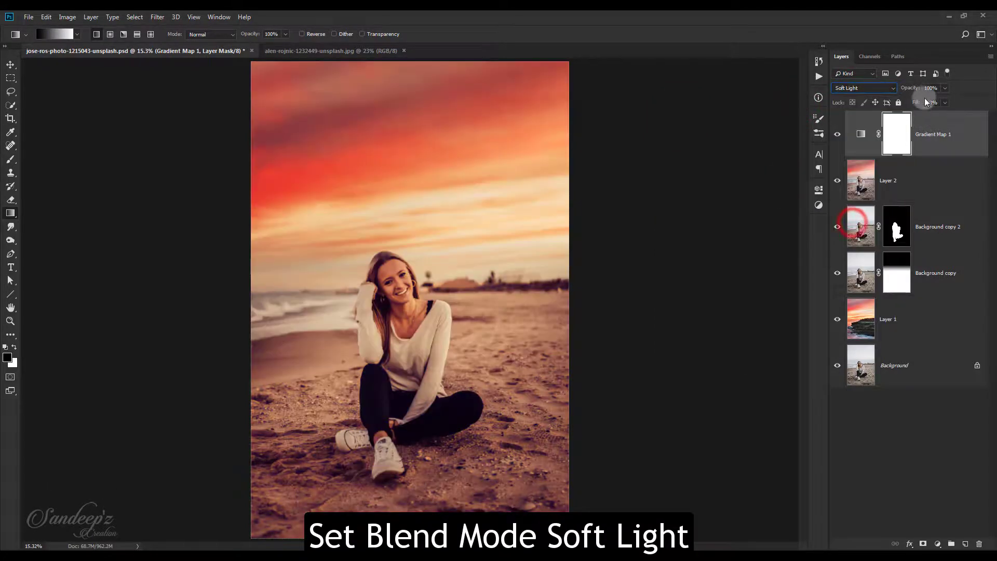
click(935, 88)
text(10)
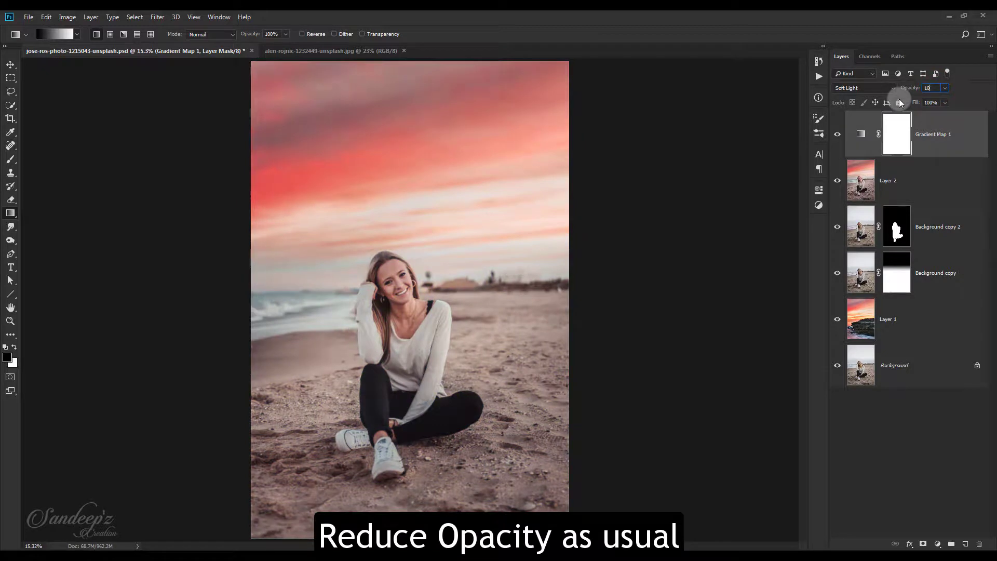
click(837, 136)
click(838, 136)
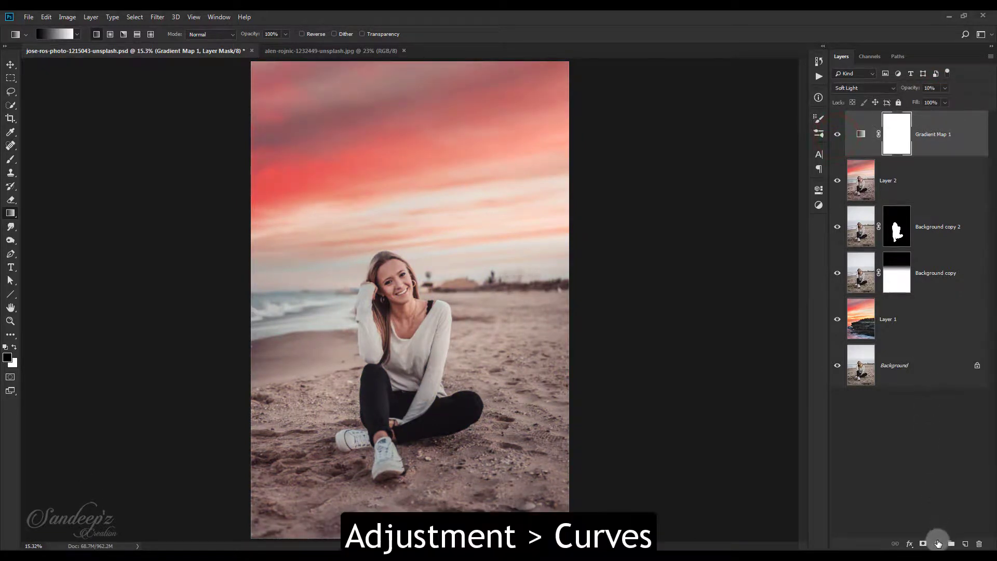
- Add a Curves adjustment layer with a faded RGB curve: raise the black point, anchor the shadows and highlights, and slightly lower the white point
click(938, 544)
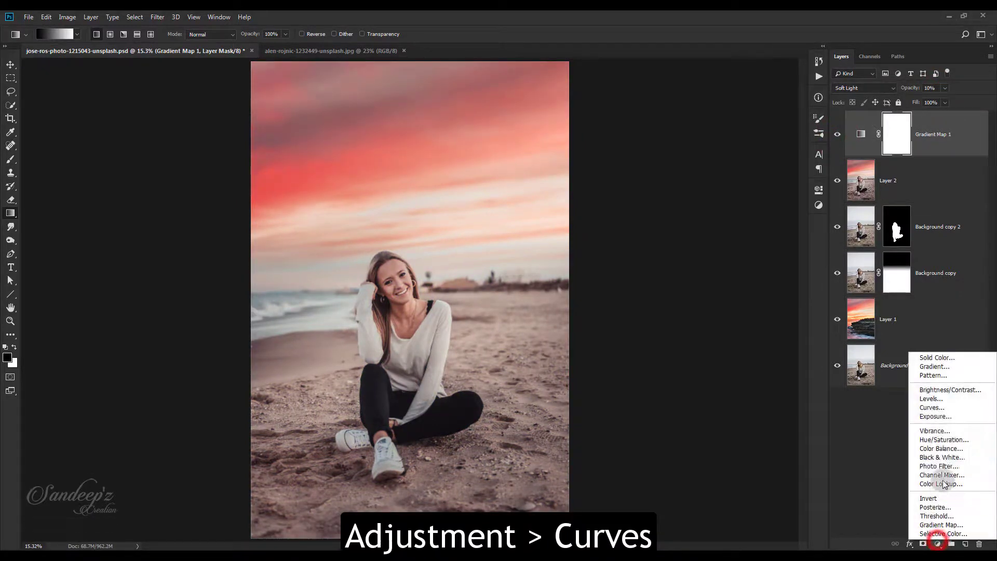
click(941, 411)
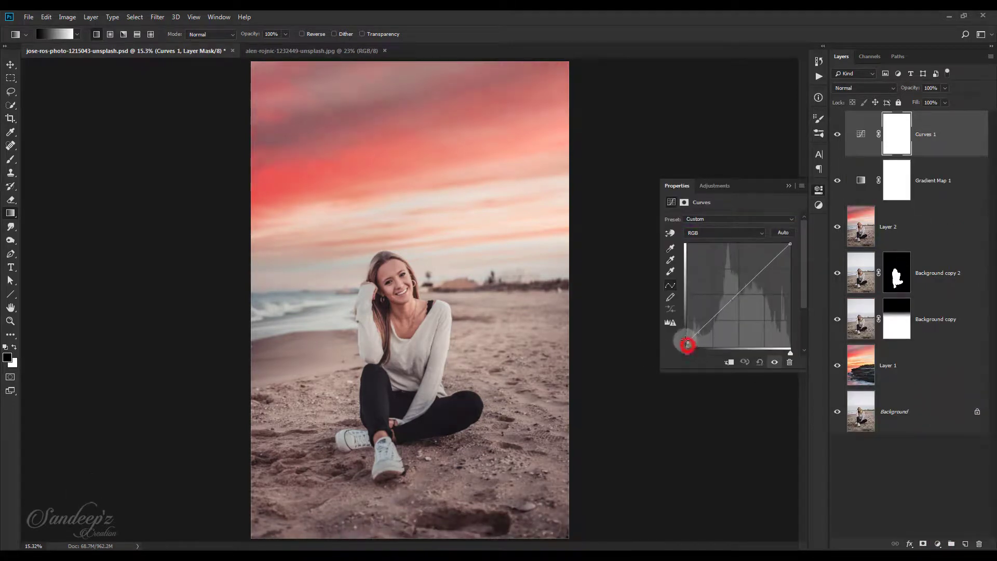
drag(687, 344, 681, 336)
drag(717, 309, 722, 310)
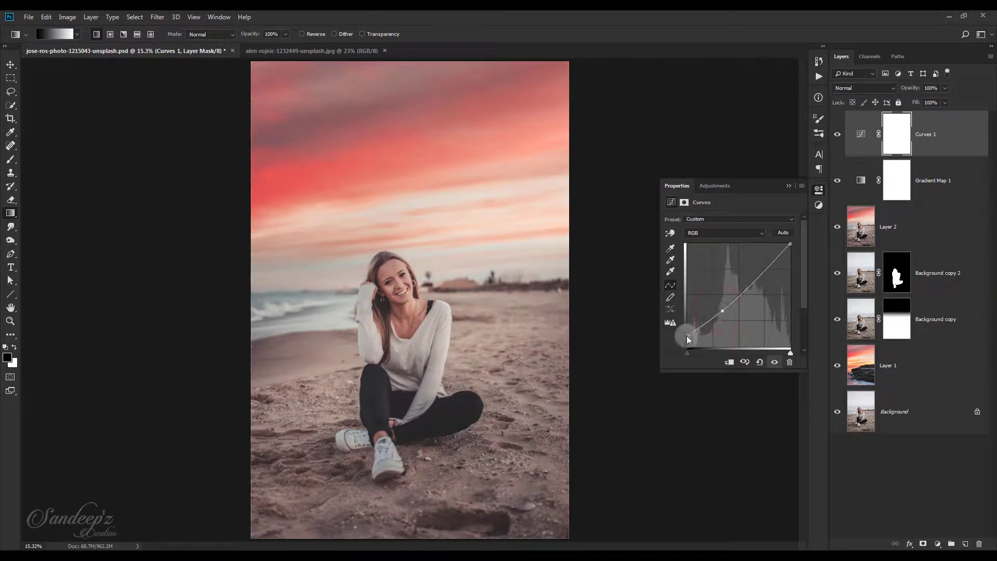
drag(687, 340, 687, 342)
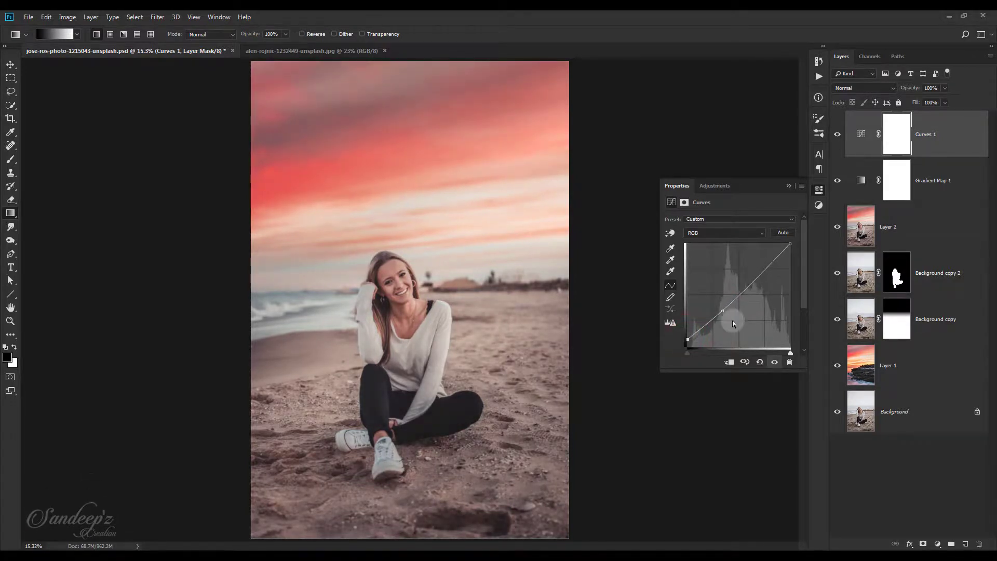
click(765, 270)
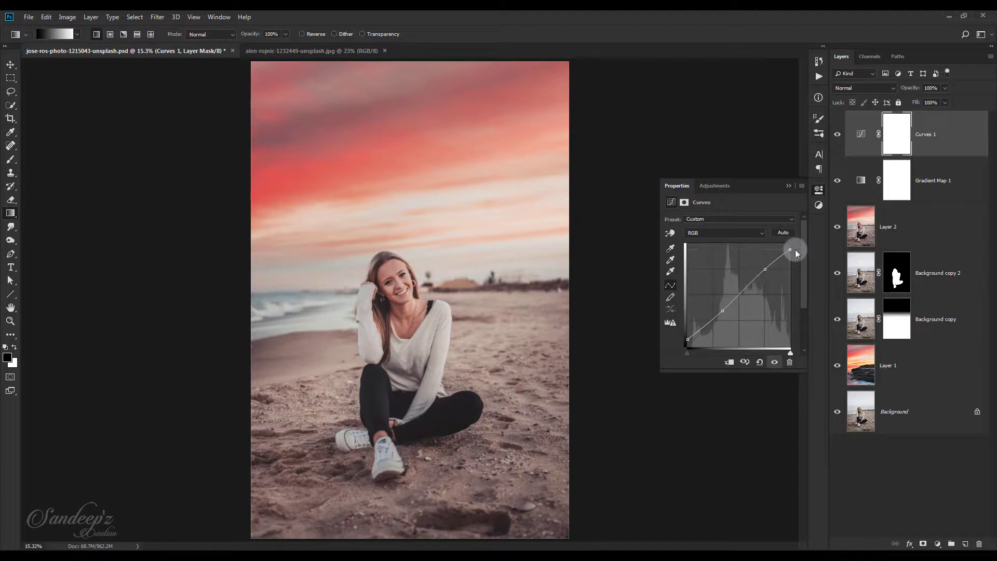
- In the curve's Blue channel, raise the black point slightly and lower the white point a little
click(735, 231)
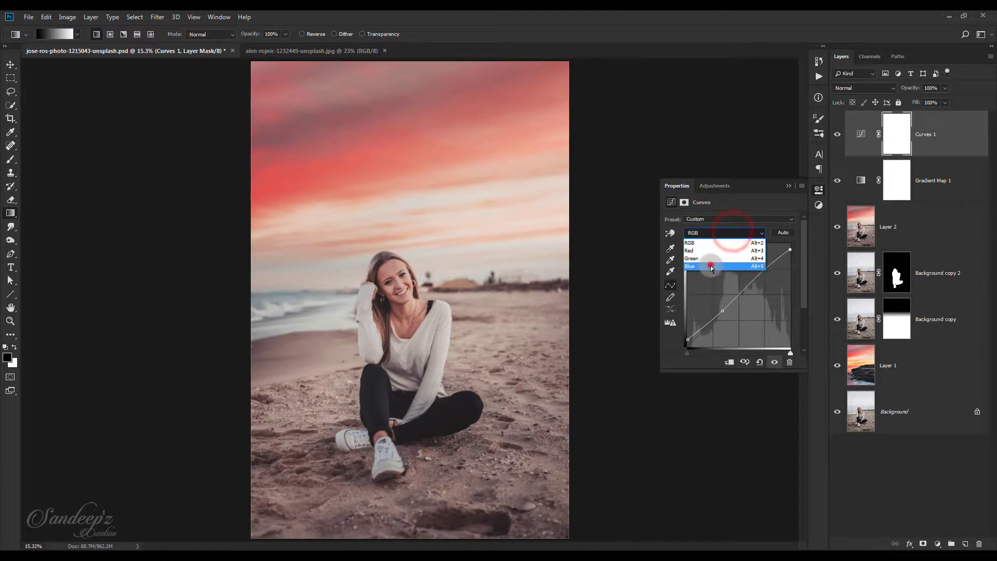
click(710, 265)
drag(685, 345, 688, 341)
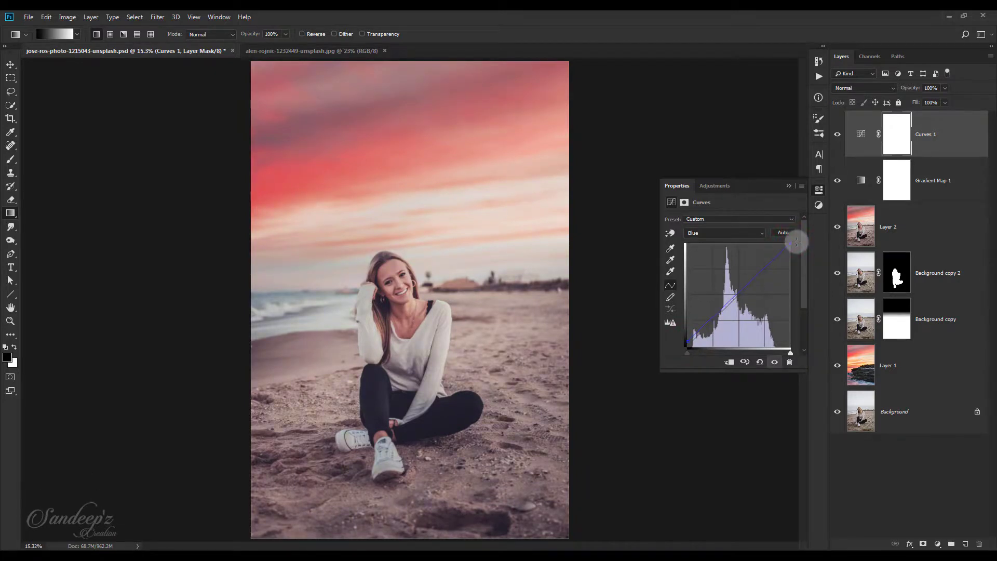
drag(795, 242, 797, 248)
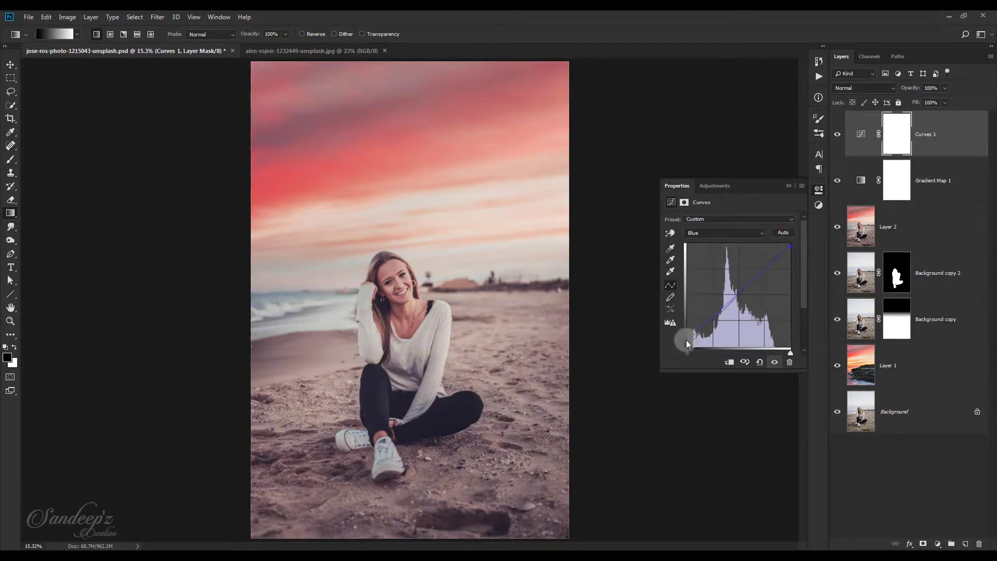
click(688, 340)
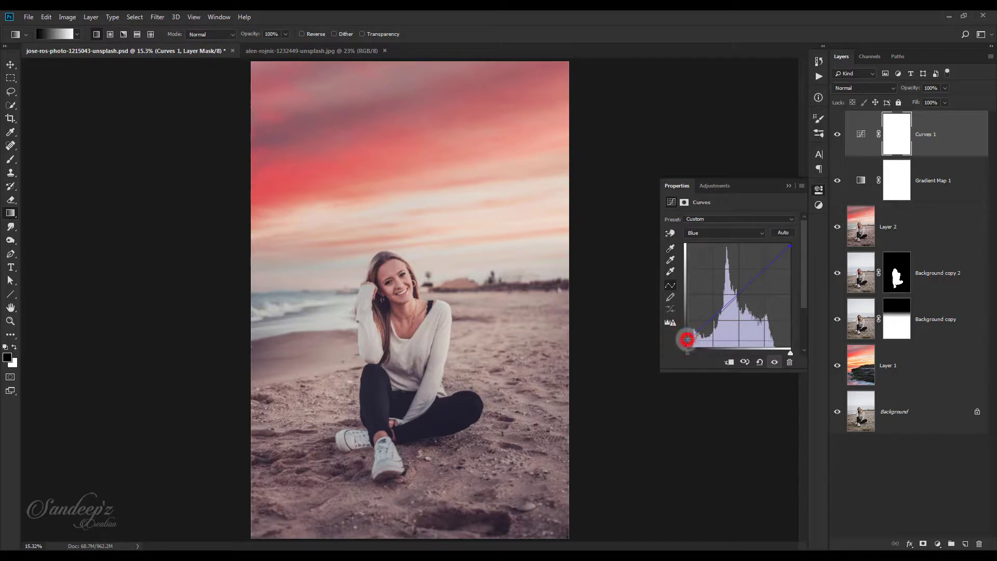
click(788, 187)
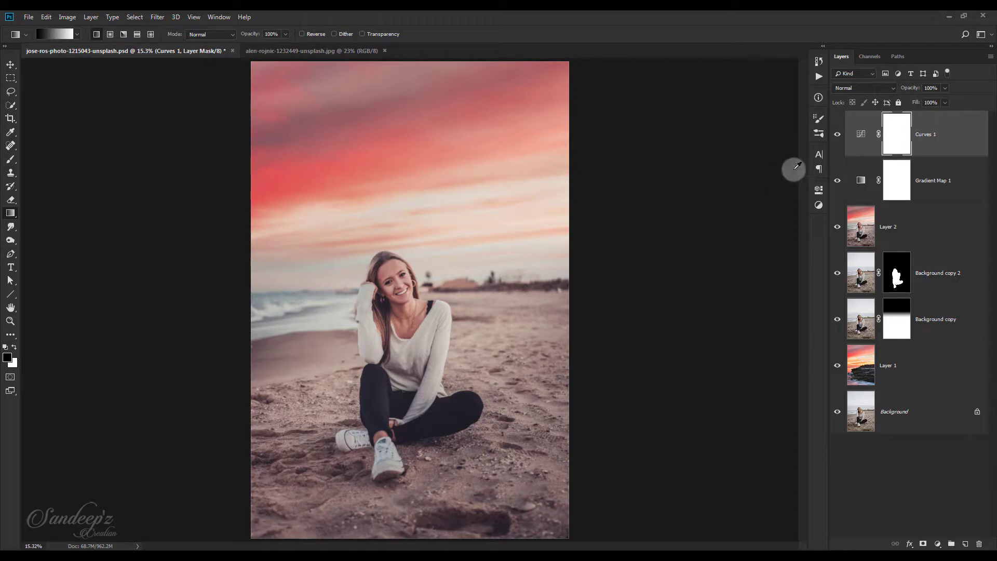
- Compare the original background photo with the finished edit by repeatedly hiding and restoring all other layers, ending with every layer shown
alt+click(838, 412)
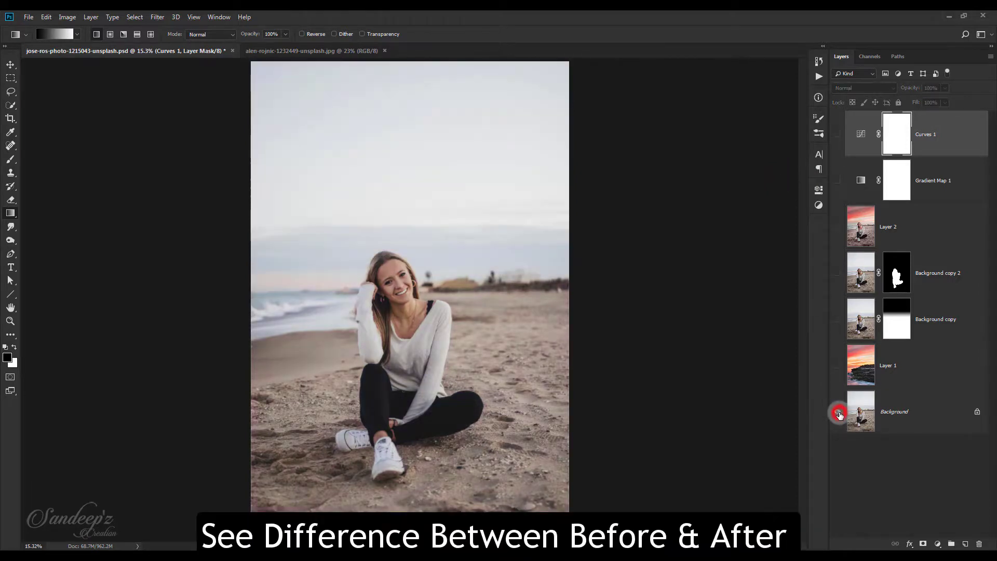
alt+click(839, 414)
alt+click(839, 414)
alt+click(839, 414)
alt+click(839, 414)
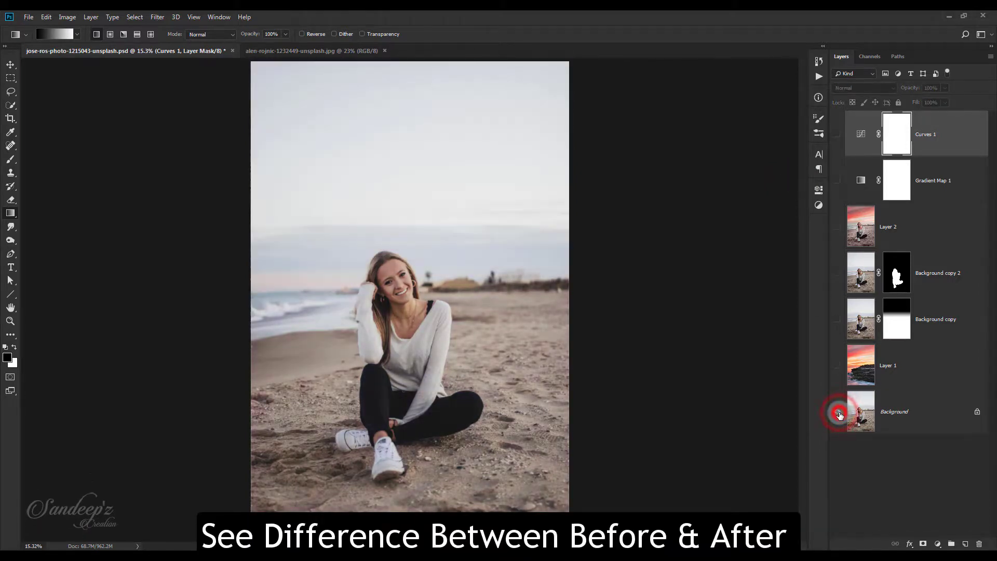
alt+click(839, 414)
alt+click(839, 414)
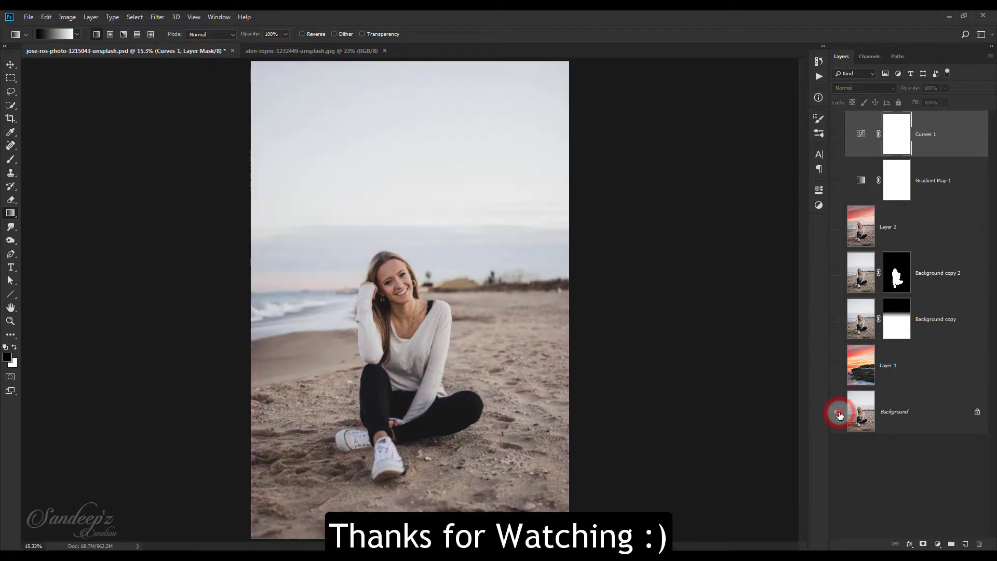
alt+click(839, 414)
alt+click(839, 414)
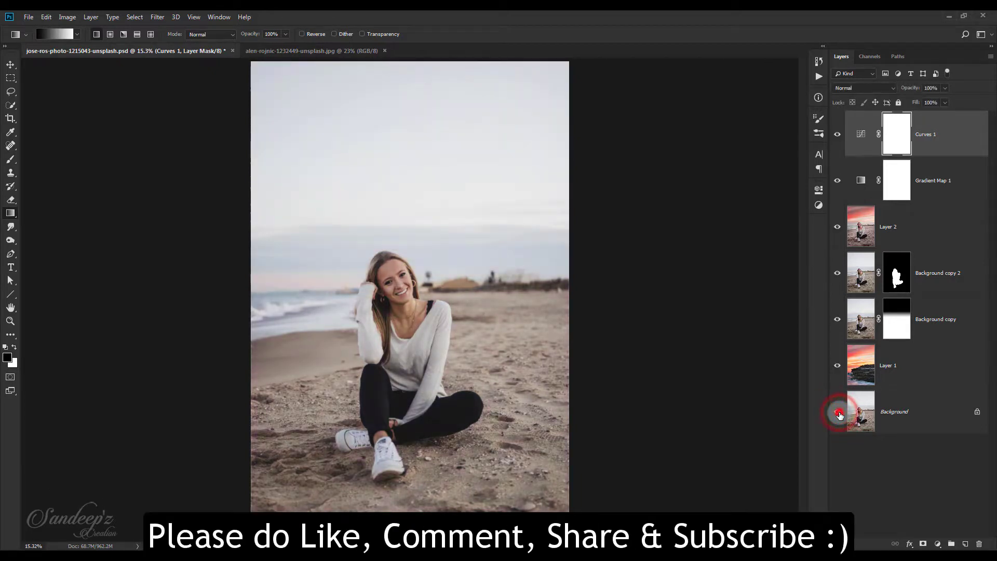
alt+click(839, 414)
alt+click(839, 414)
alt+click(839, 414)
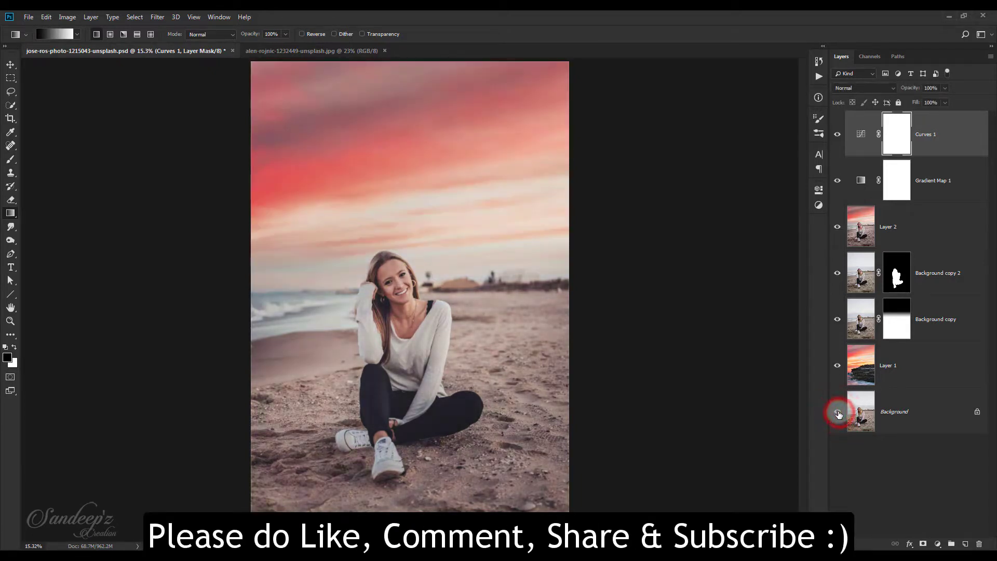